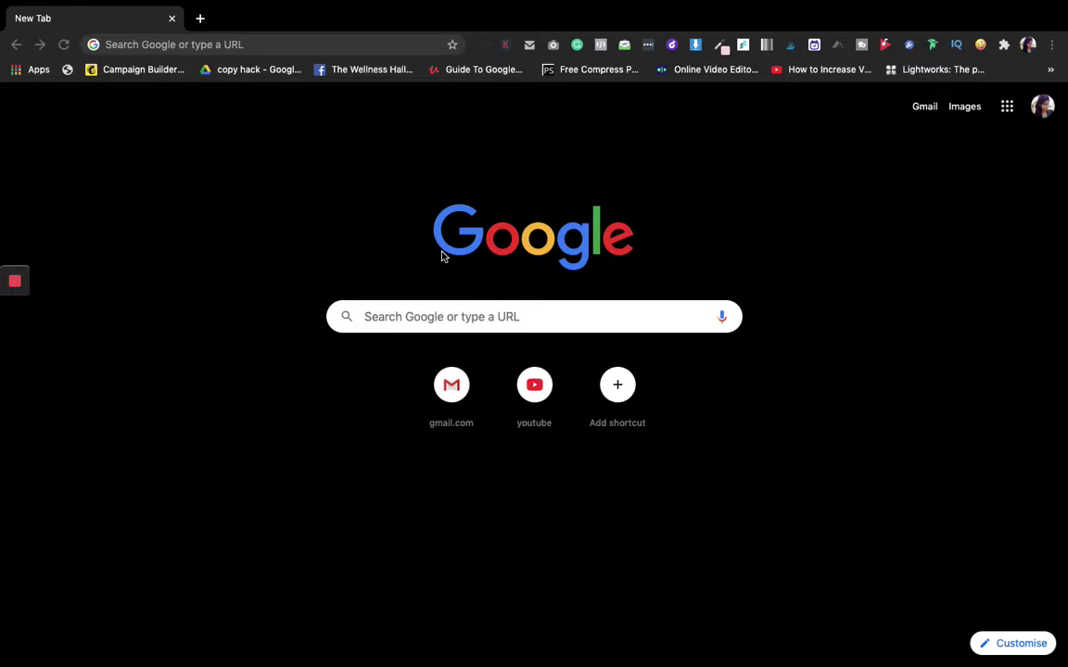
Search Google for 'toggl' and open the official Toggl homepage at toggl.com
{"action": "left_click", "coordinate": [235, 45]}
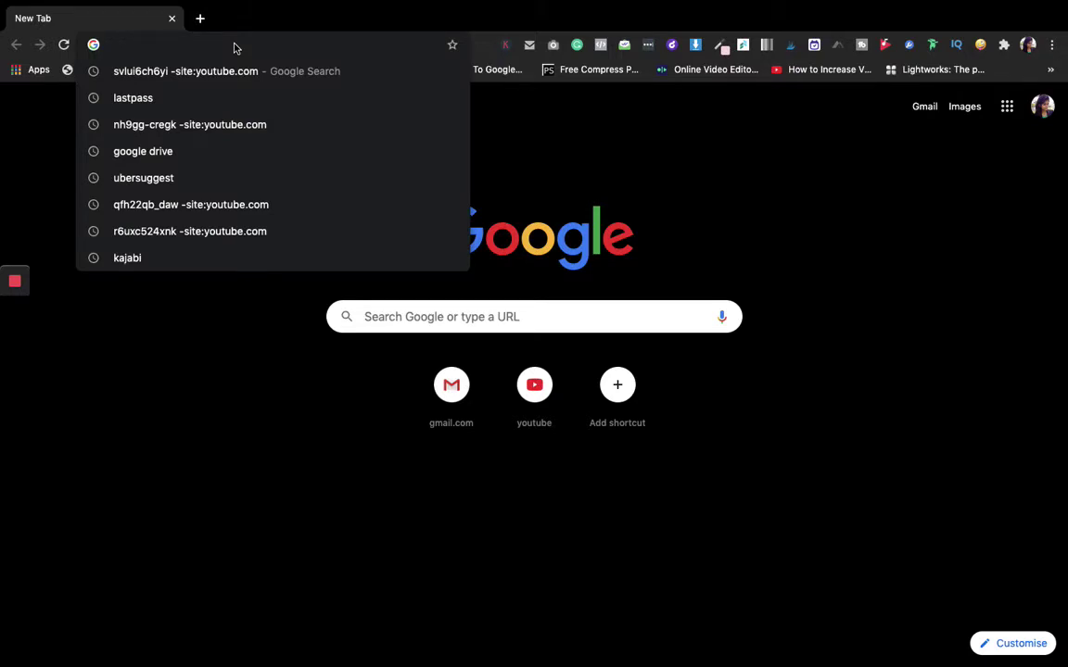
{"action": "type", "text": "toggl"}
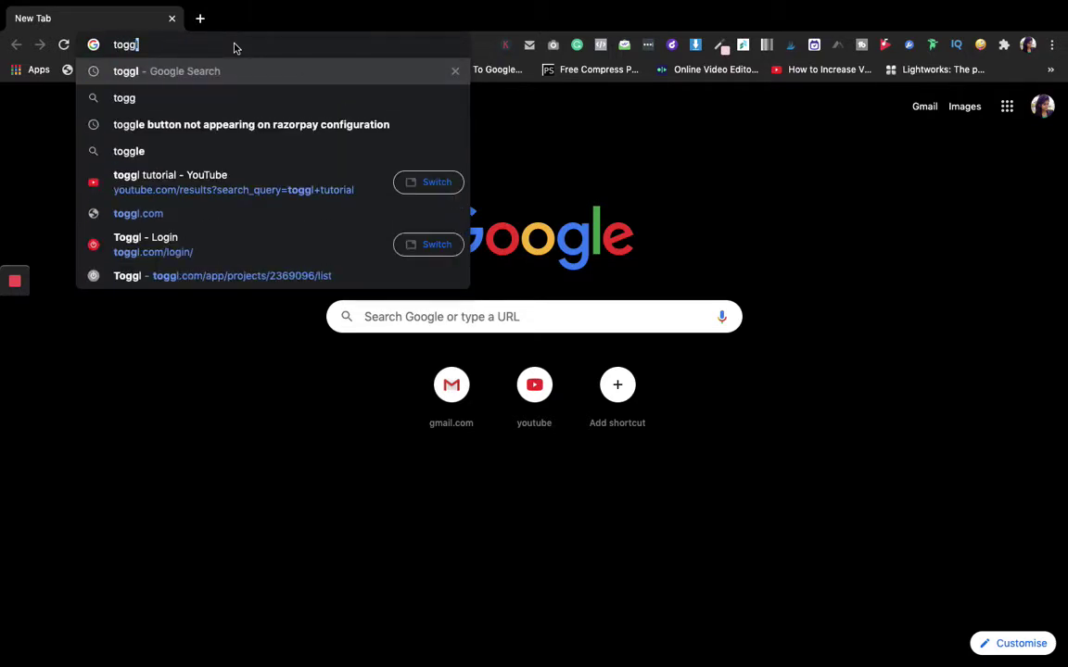
{"action": "key", "text": "Return"}
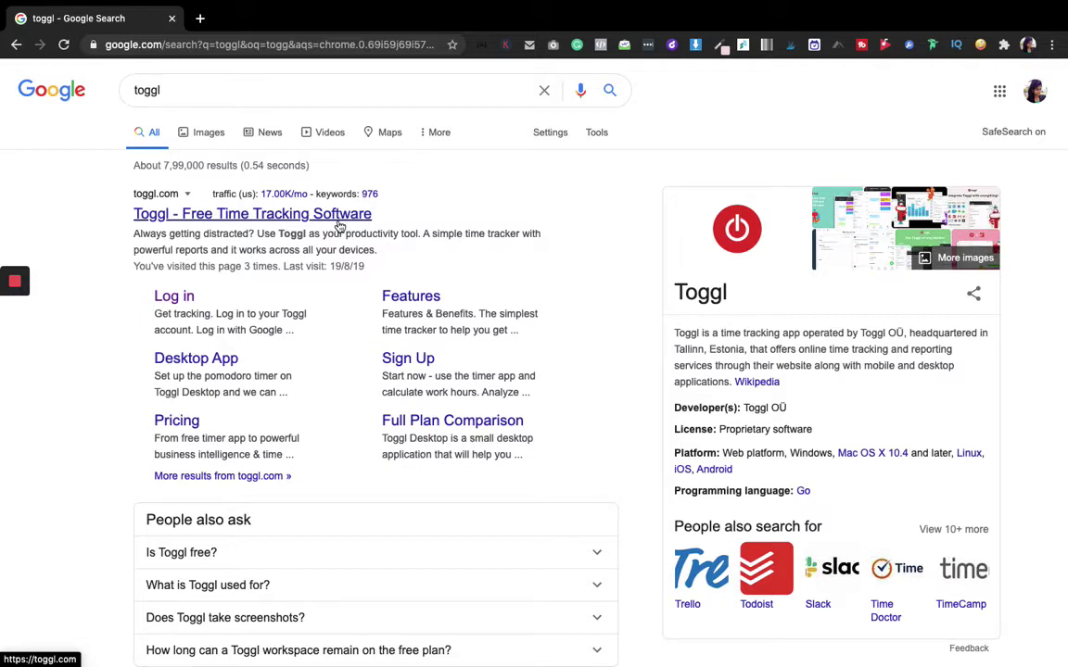
{"action": "left_click", "coordinate": [338, 221]}
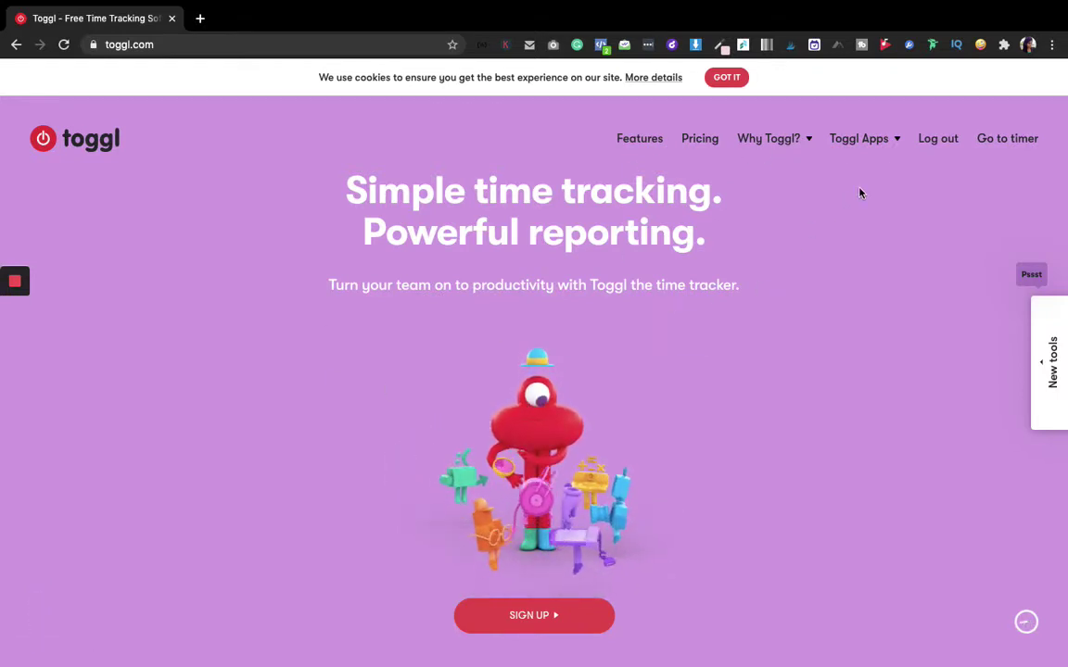
Browse the Toggl pricing page's Starter, Premium and Enterprise plans and footer, then return to the top
{"action": "left_click", "coordinate": [702, 141]}
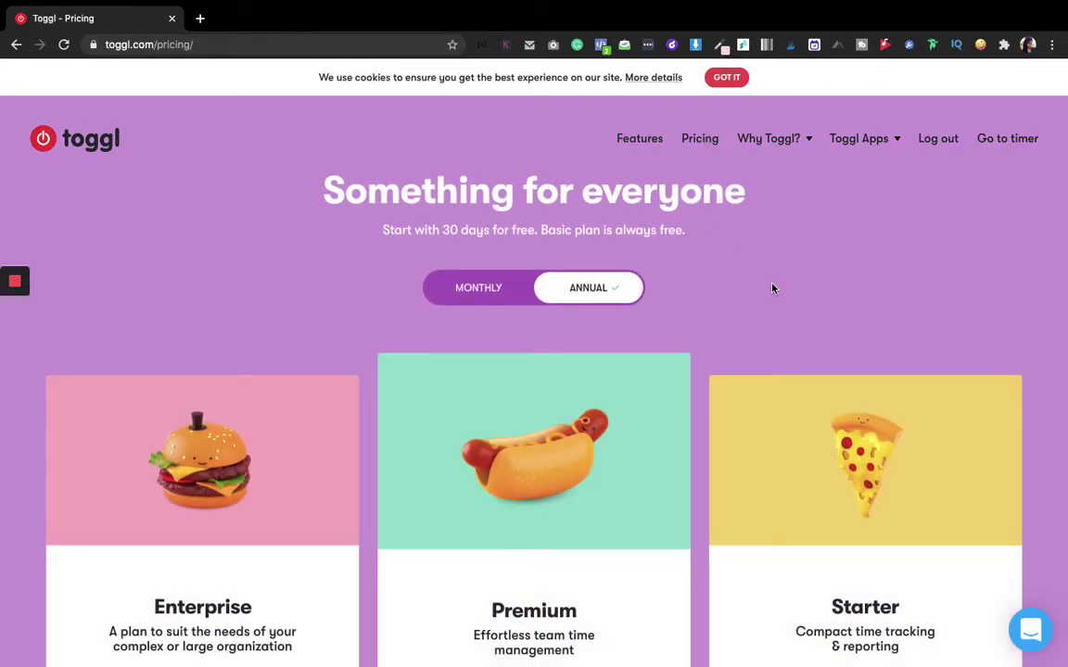
{"action": "scroll", "coordinate": [772, 289], "scroll_direction": "down", "scroll_amount": 3}
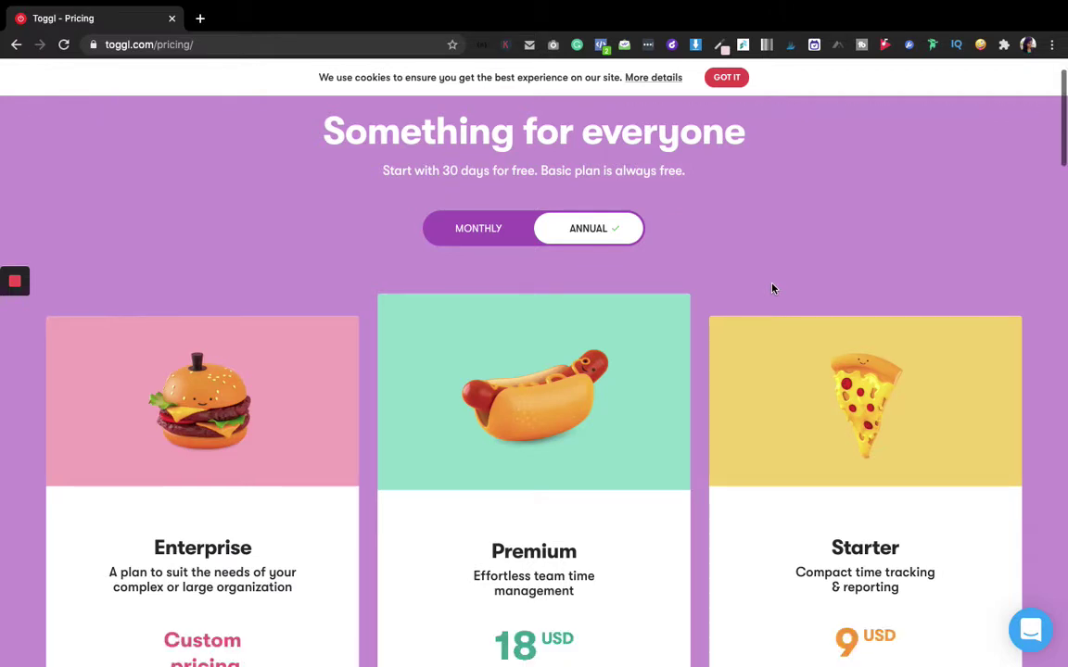
{"action": "scroll", "coordinate": [772, 288], "scroll_direction": "down", "scroll_amount": 1}
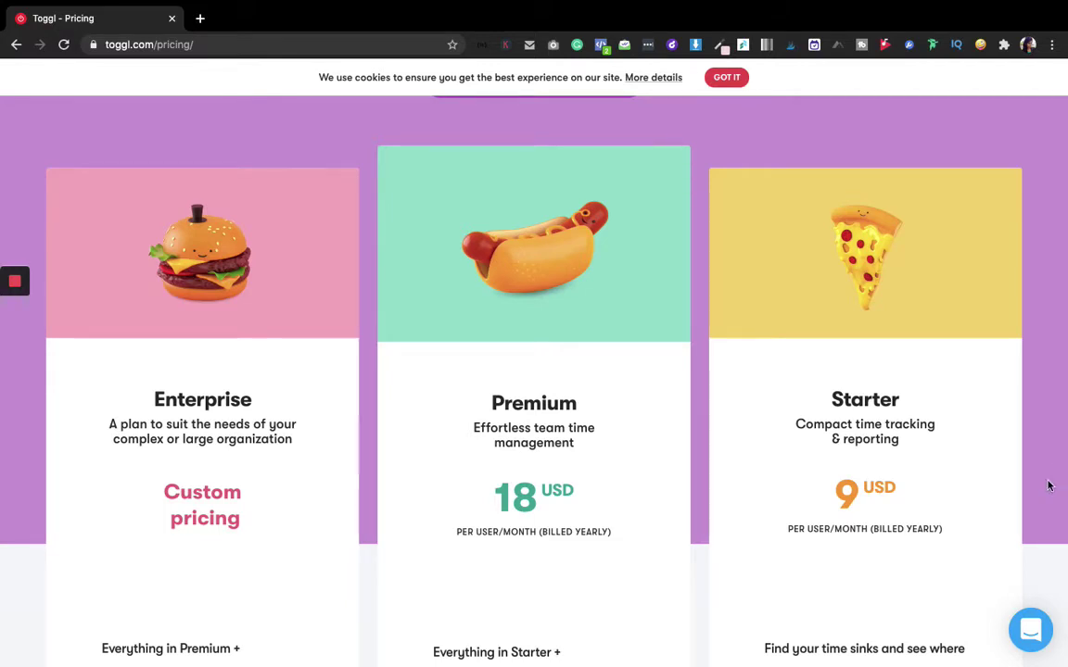
{"action": "scroll", "coordinate": [1049, 485], "scroll_direction": "down", "scroll_amount": 3}
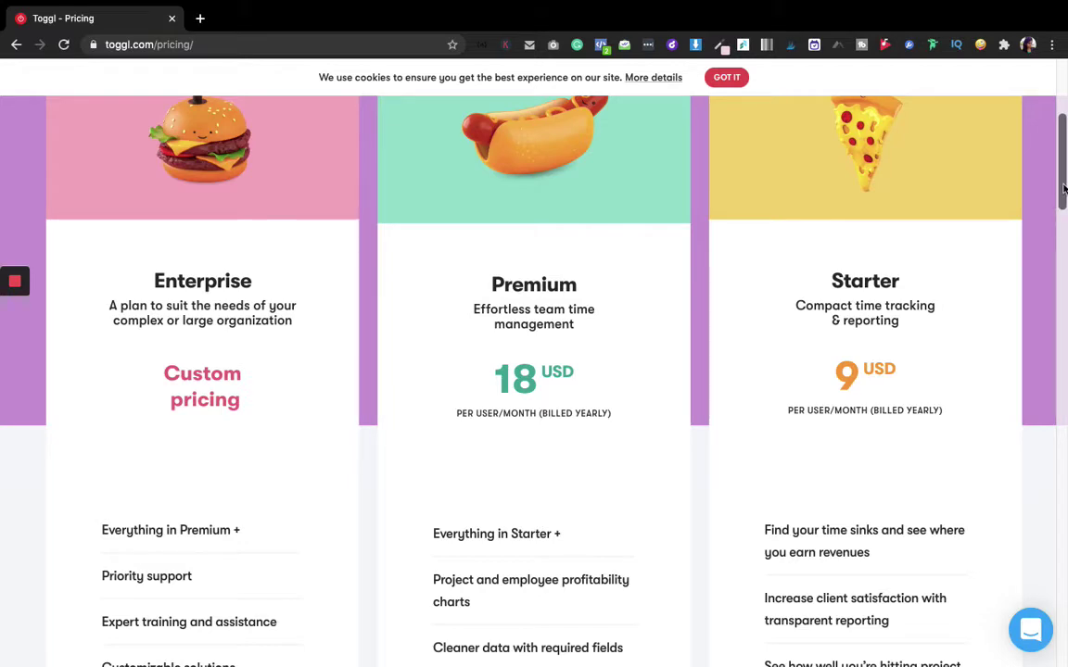
{"action": "left_click_drag", "start_coordinate": [1063, 189], "coordinate": [1028, 513]}
{"action": "scroll", "coordinate": [1028, 513], "scroll_direction": "down", "scroll_amount": 7}
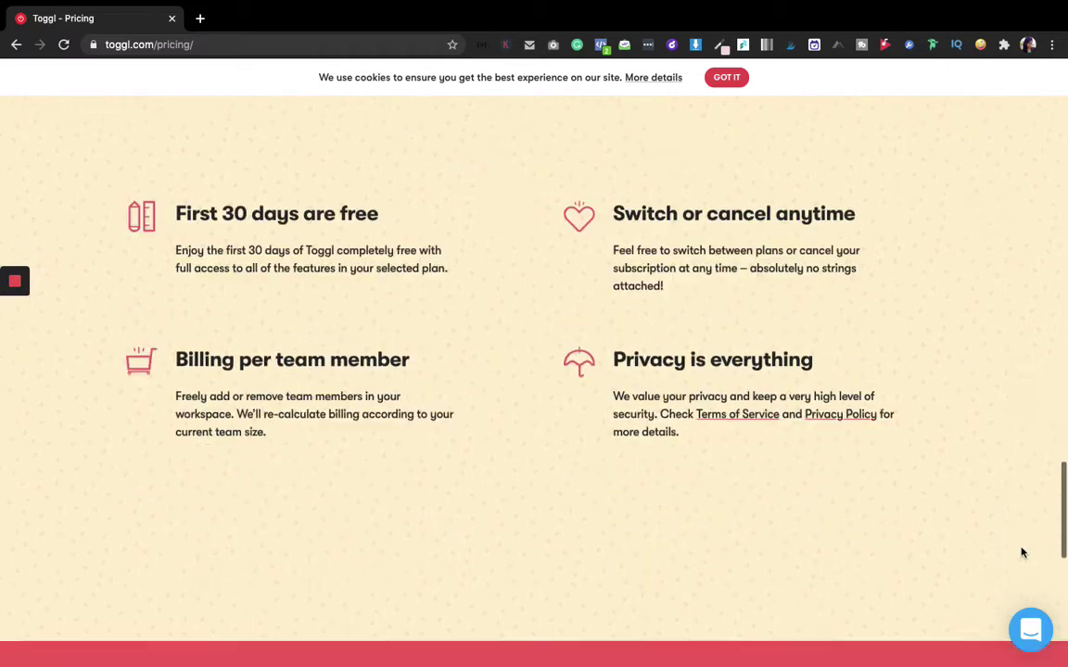
{"action": "scroll", "coordinate": [1017, 612], "scroll_direction": "down", "scroll_amount": 5}
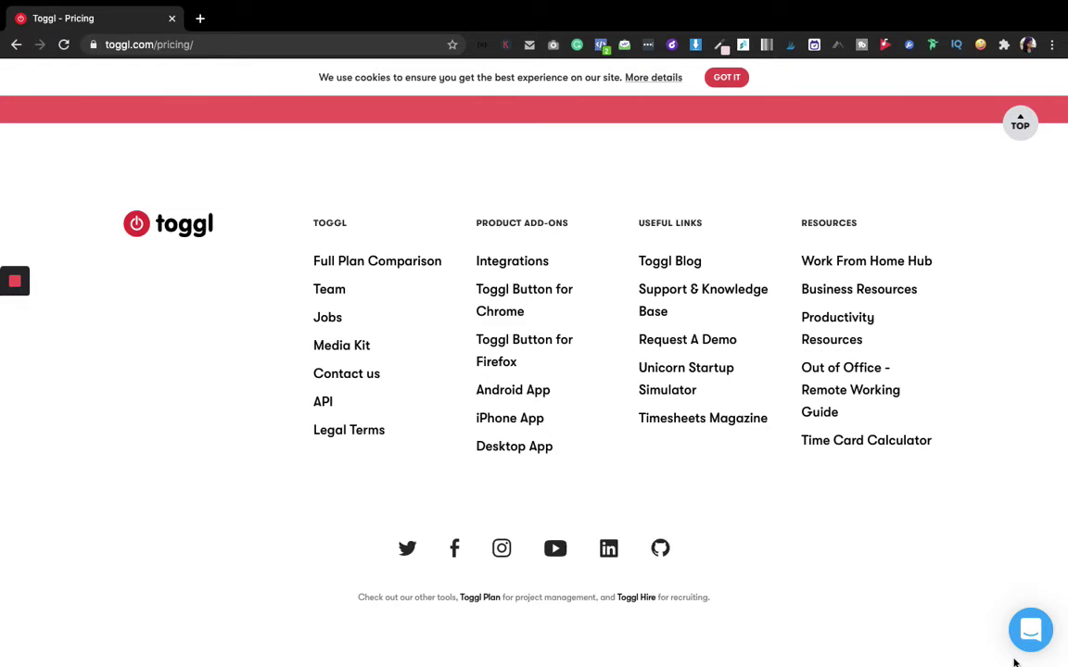
{"action": "key", "text": "super+Up"}
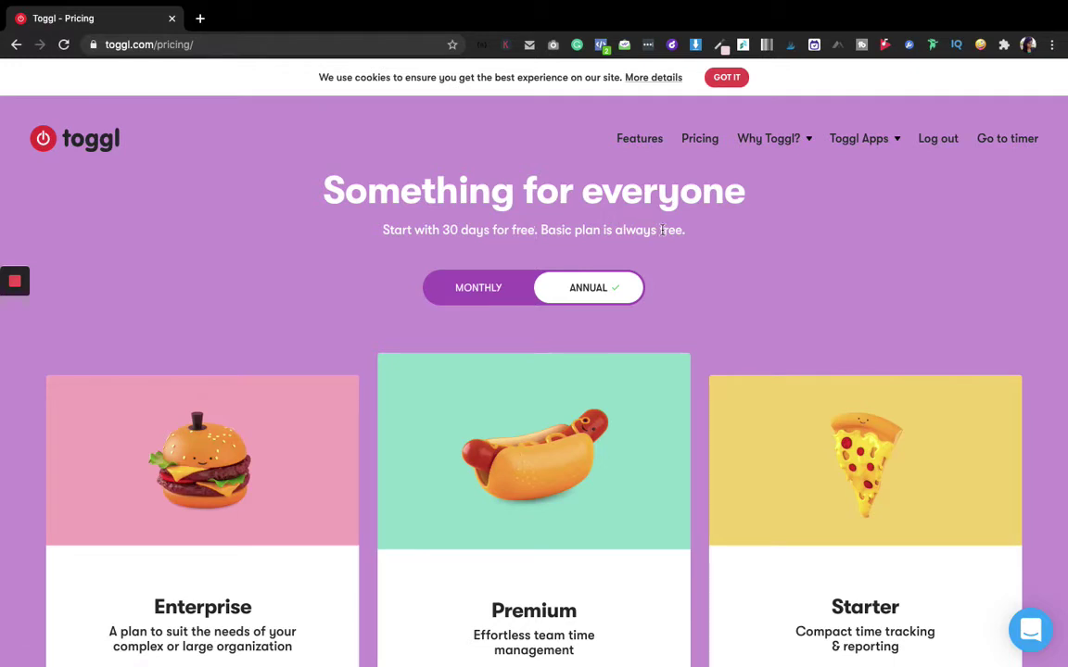
{"action": "mouse_move", "coordinate": [839, 136]}
Go to the Toggl Track timer app and bring up its sign-up form
{"action": "left_click", "coordinate": [1004, 144]}
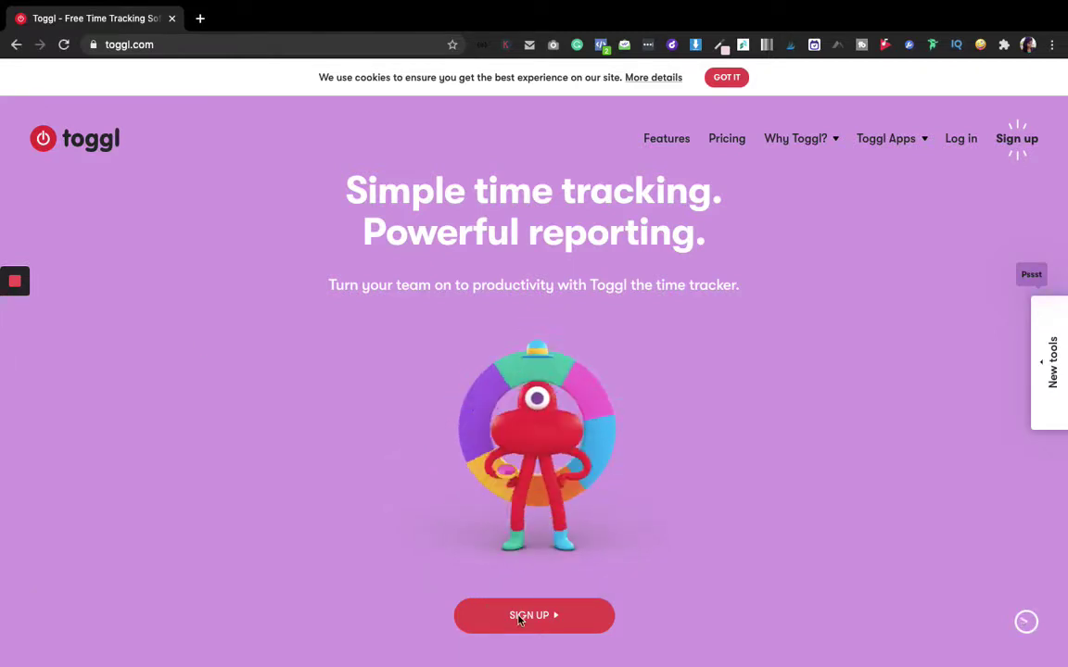
{"action": "left_click", "coordinate": [519, 619]}
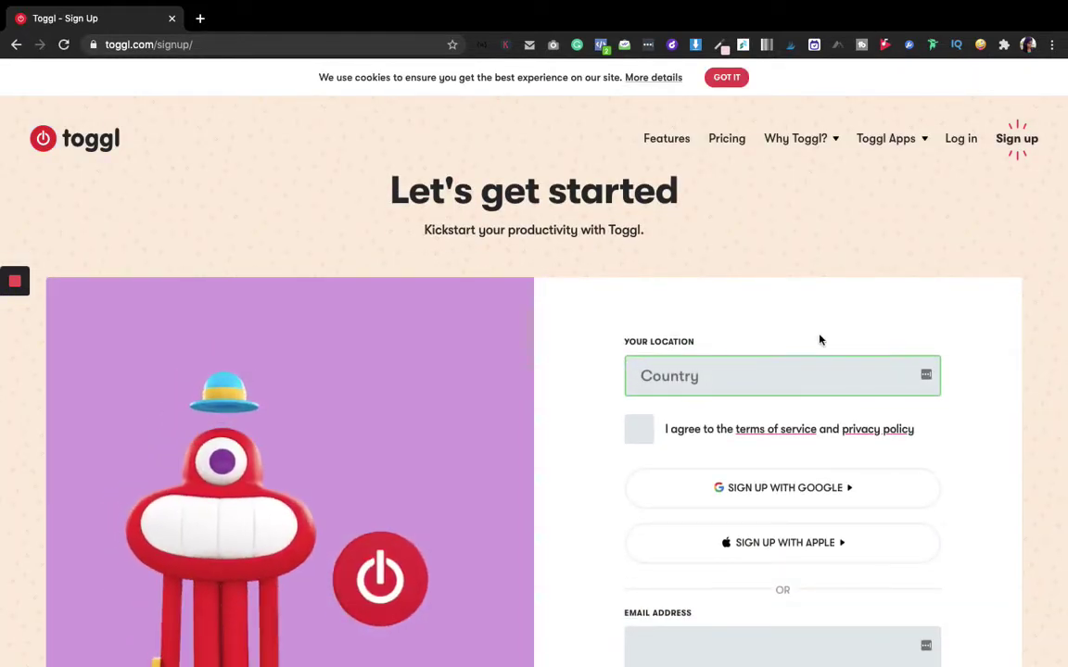
{"action": "left_click", "coordinate": [975, 370]}
{"action": "scroll", "coordinate": [974, 370], "scroll_direction": "down", "scroll_amount": 3}
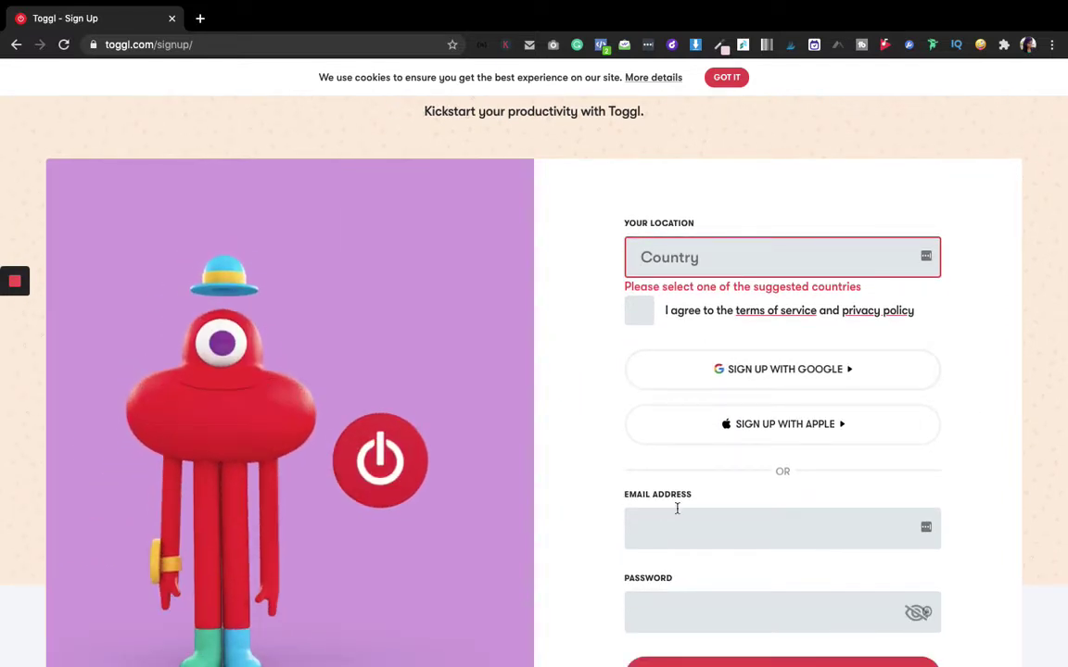
Sign up with a Google account, choosing India as the country and accepting the terms
{"action": "left_click", "coordinate": [710, 248]}
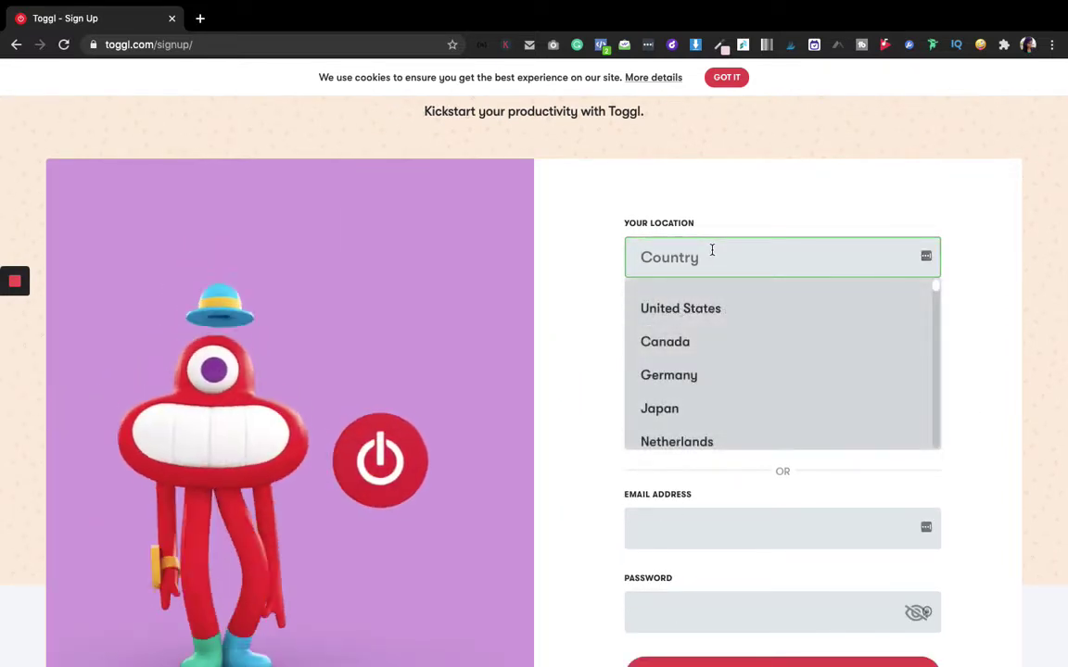
{"action": "type", "text": "India"}
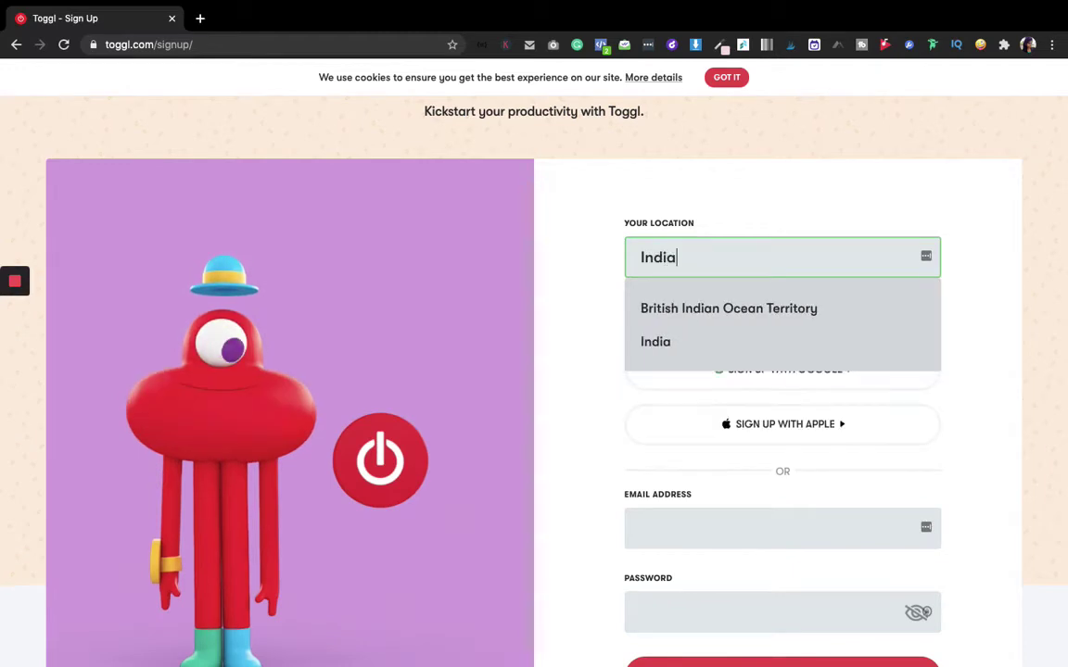
{"action": "left_click", "coordinate": [668, 342]}
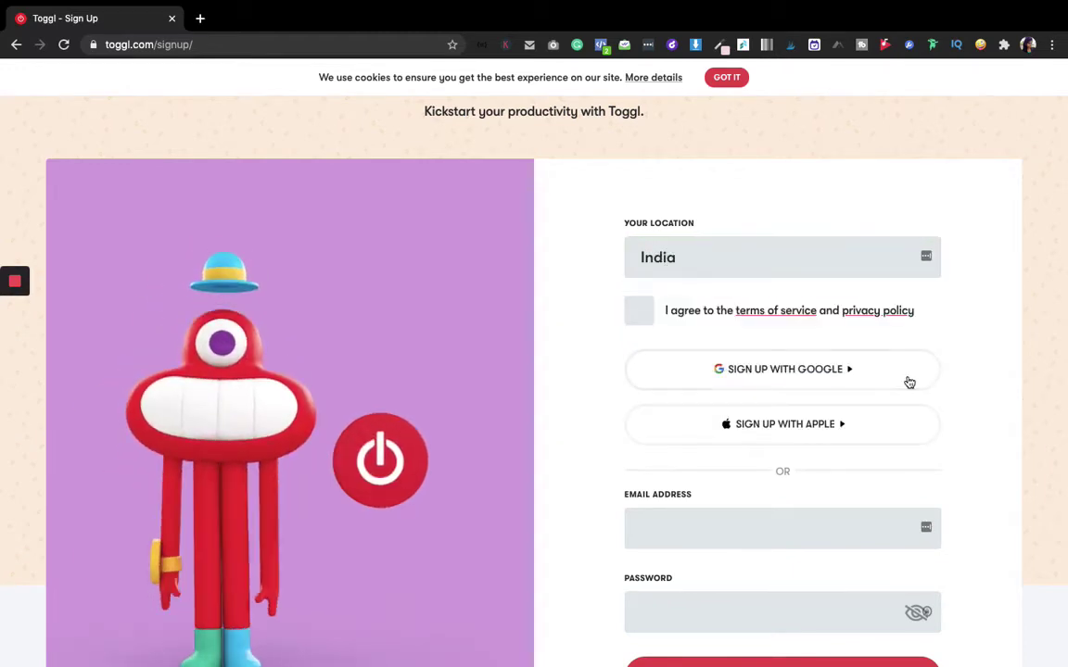
{"action": "left_click", "coordinate": [639, 316]}
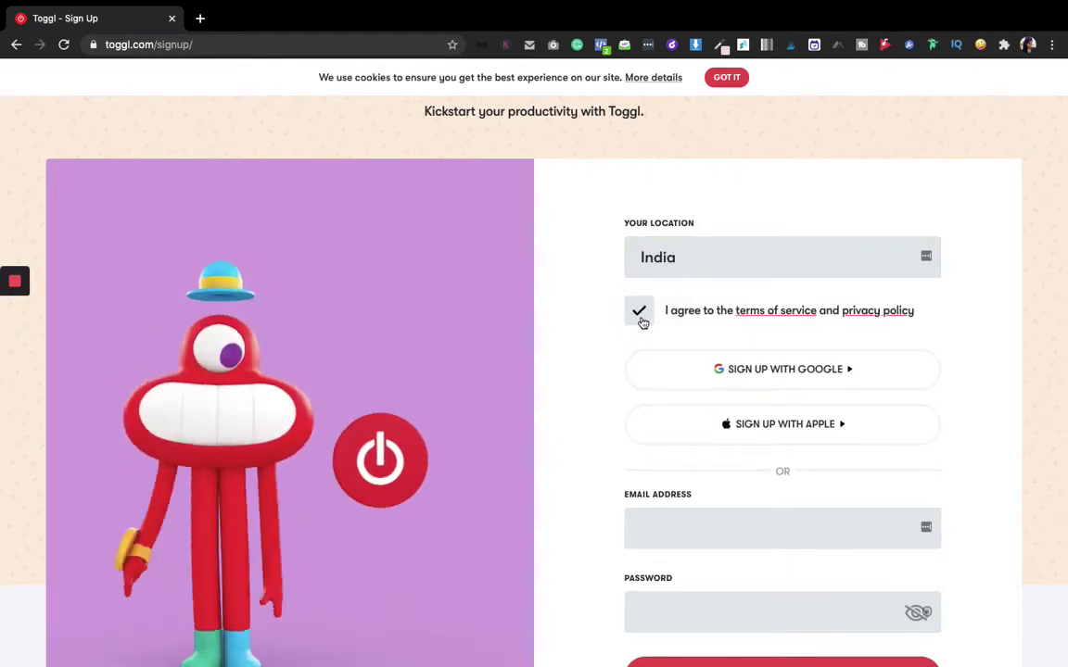
{"action": "left_click", "coordinate": [776, 379]}
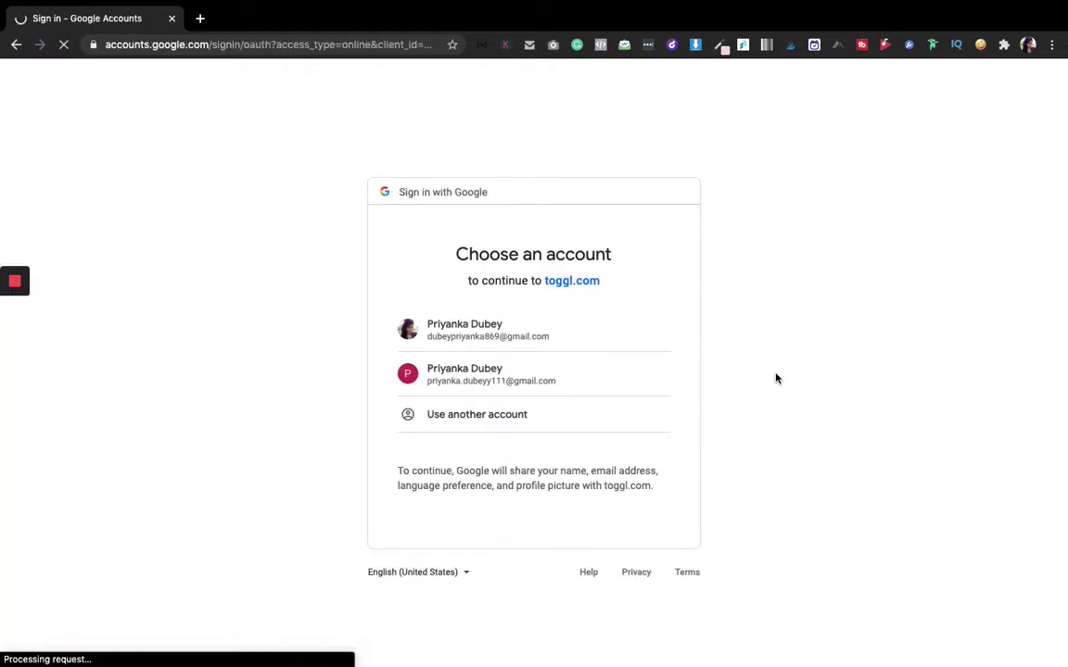
{"action": "left_click", "coordinate": [489, 373]}
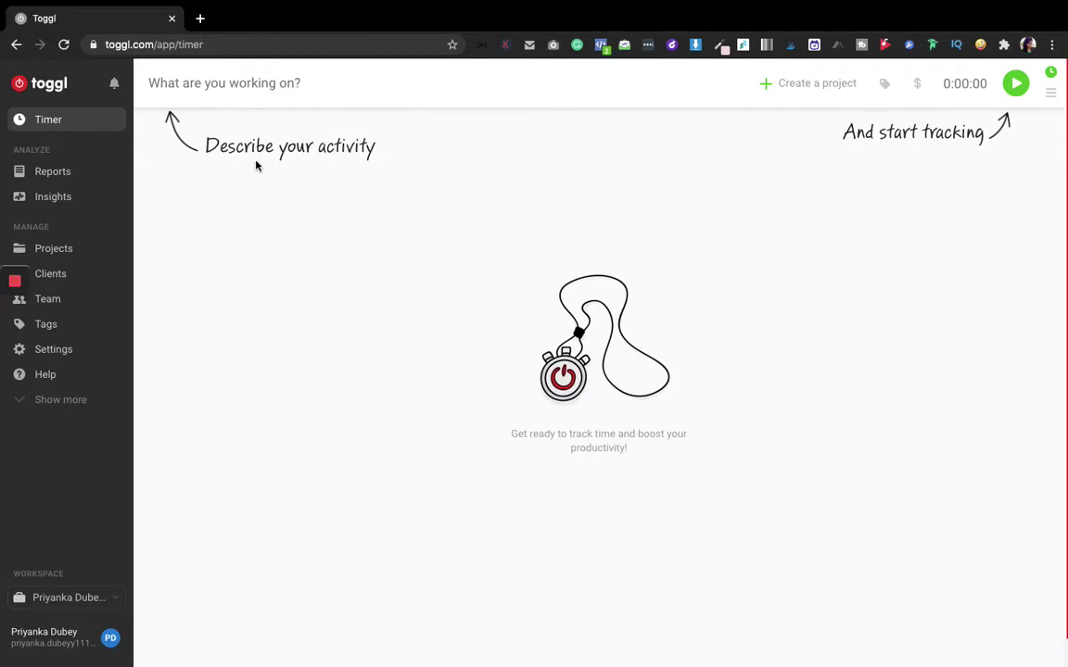
Describe the entry as 'Recording YT' and attach a new public project using the suggested name
{"action": "left_click", "coordinate": [227, 91]}
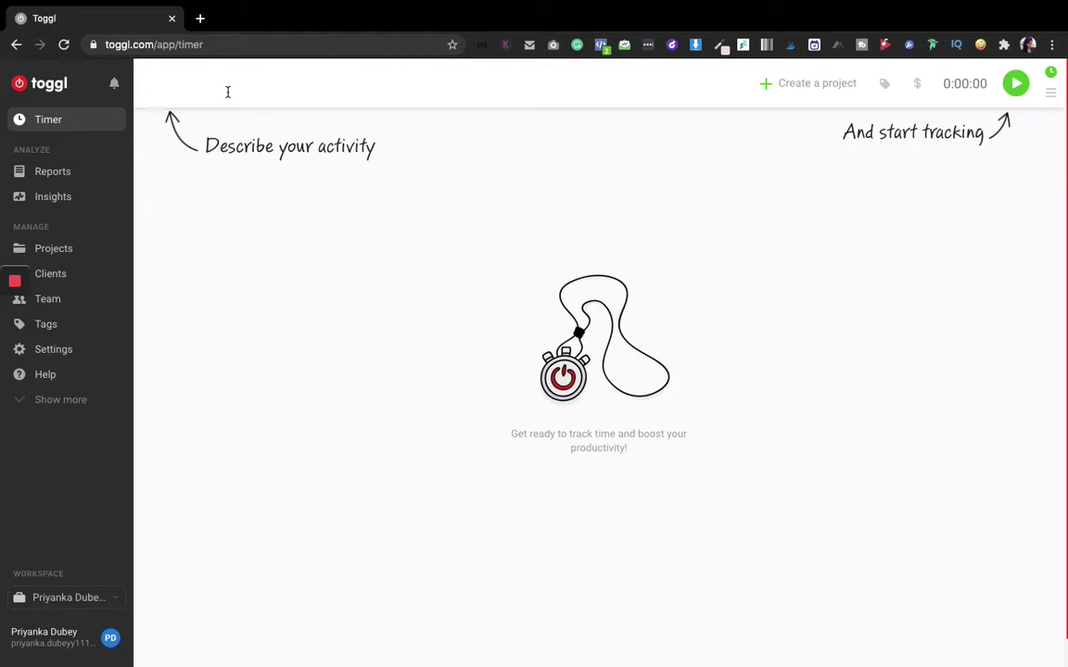
{"action": "type", "text": "Recording YT"}
{"action": "left_click", "coordinate": [817, 84]}
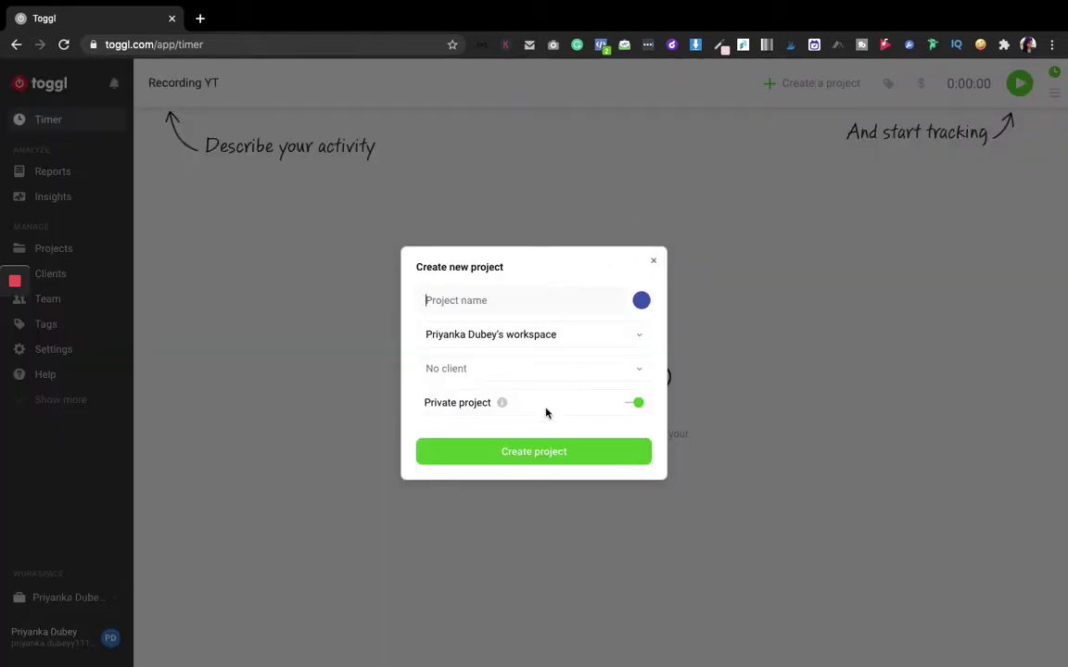
{"action": "left_click", "coordinate": [473, 409]}
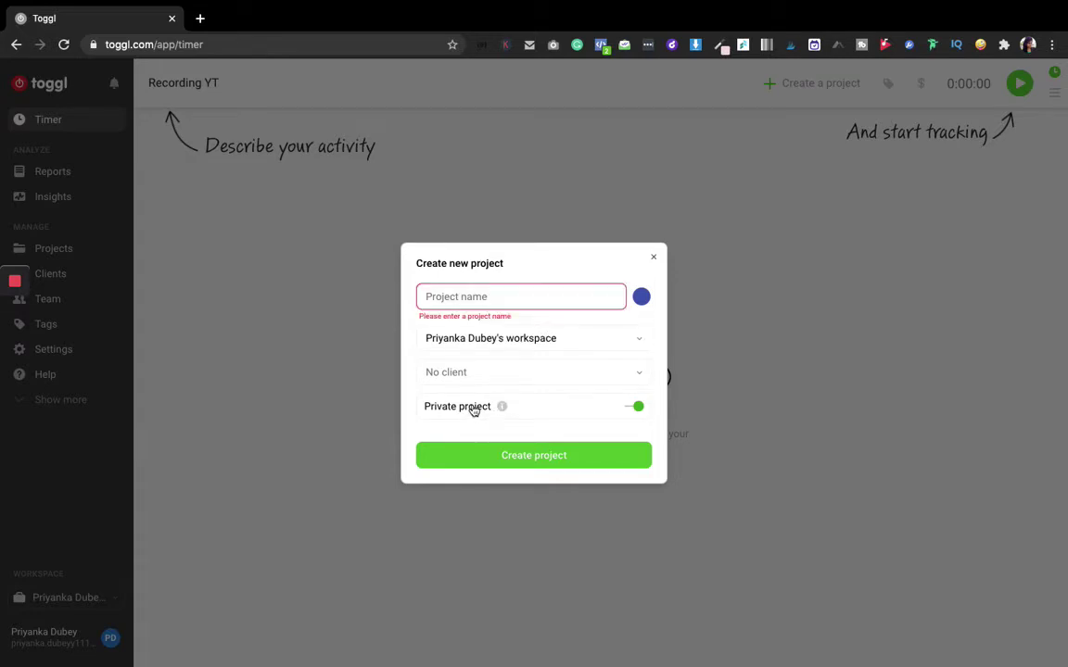
{"action": "left_click", "coordinate": [484, 296]}
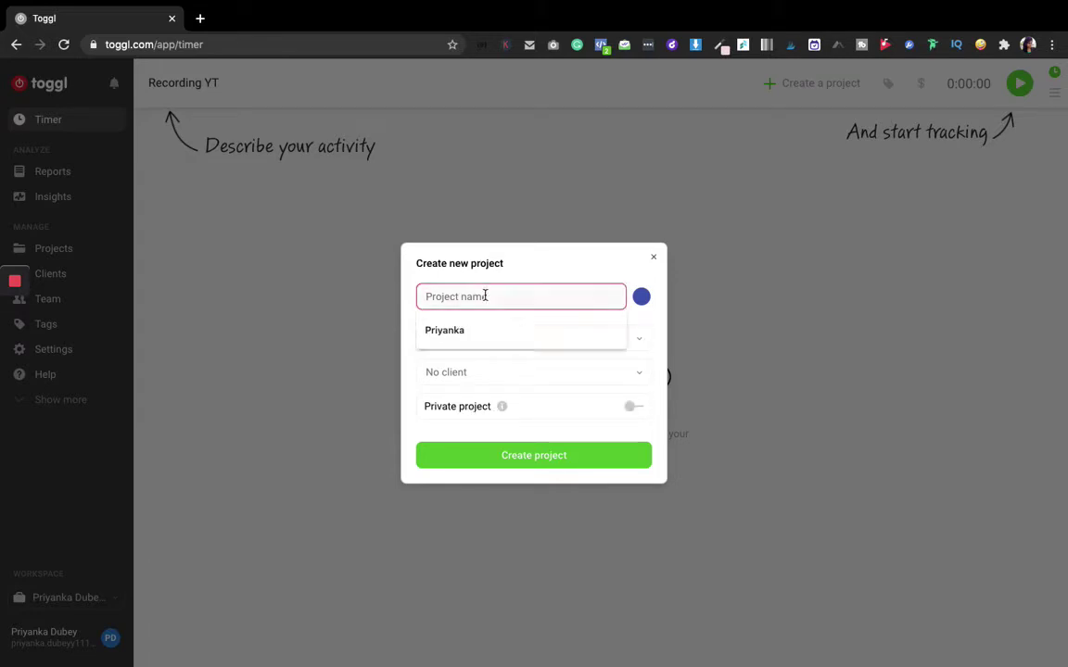
{"action": "left_click", "coordinate": [429, 330]}
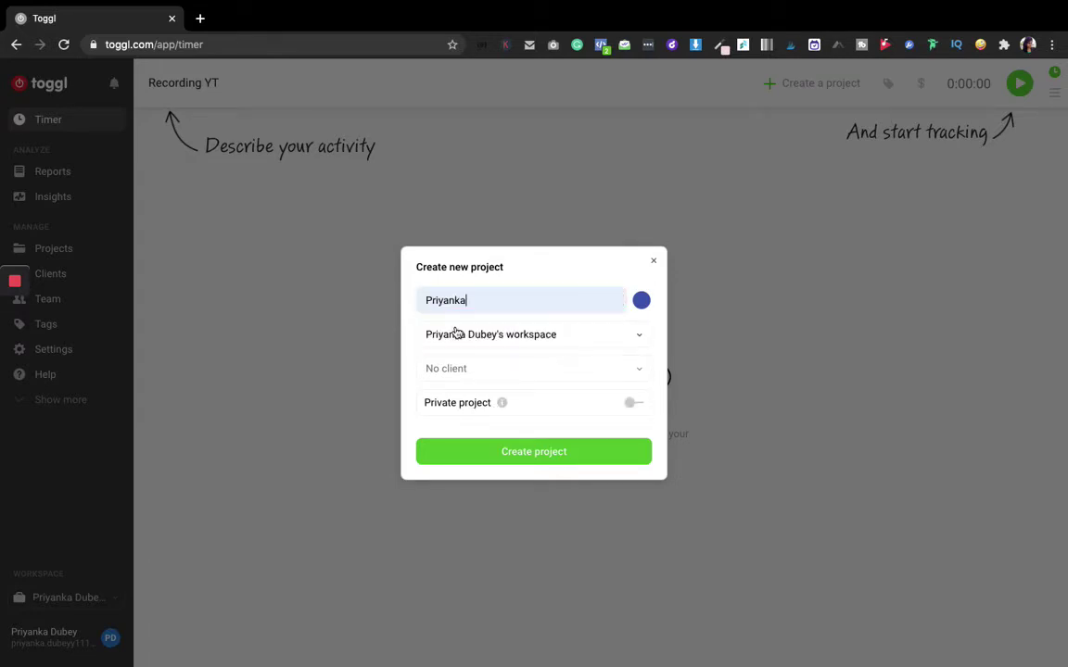
{"action": "left_click", "coordinate": [551, 462]}
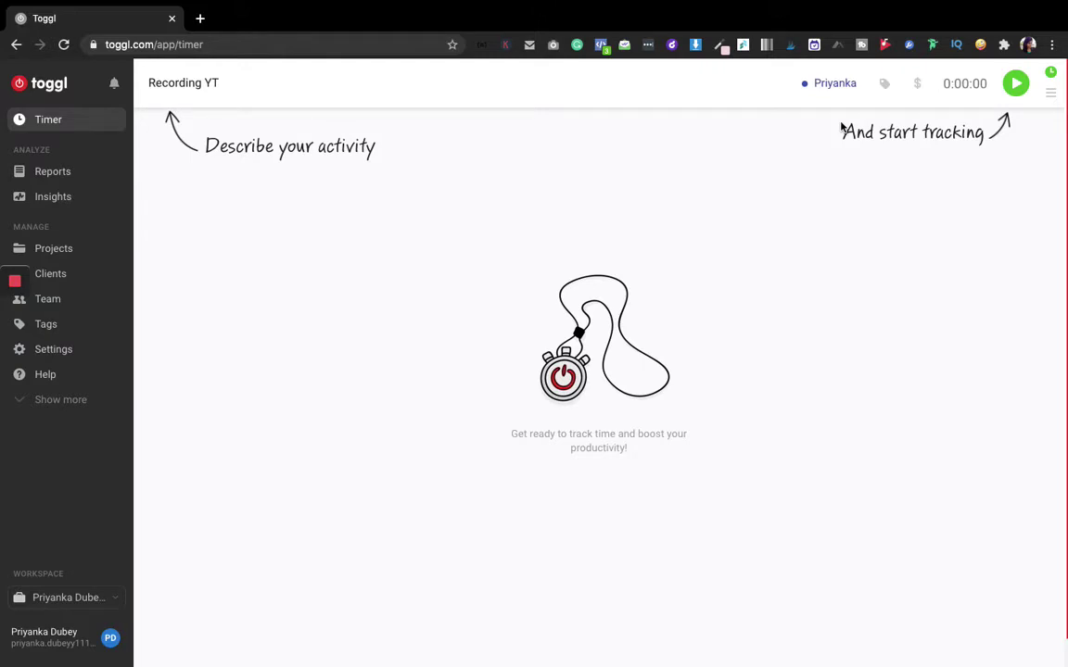
Create an 'online' tag and apply it to the Recording YT entry
{"action": "left_click", "coordinate": [885, 87]}
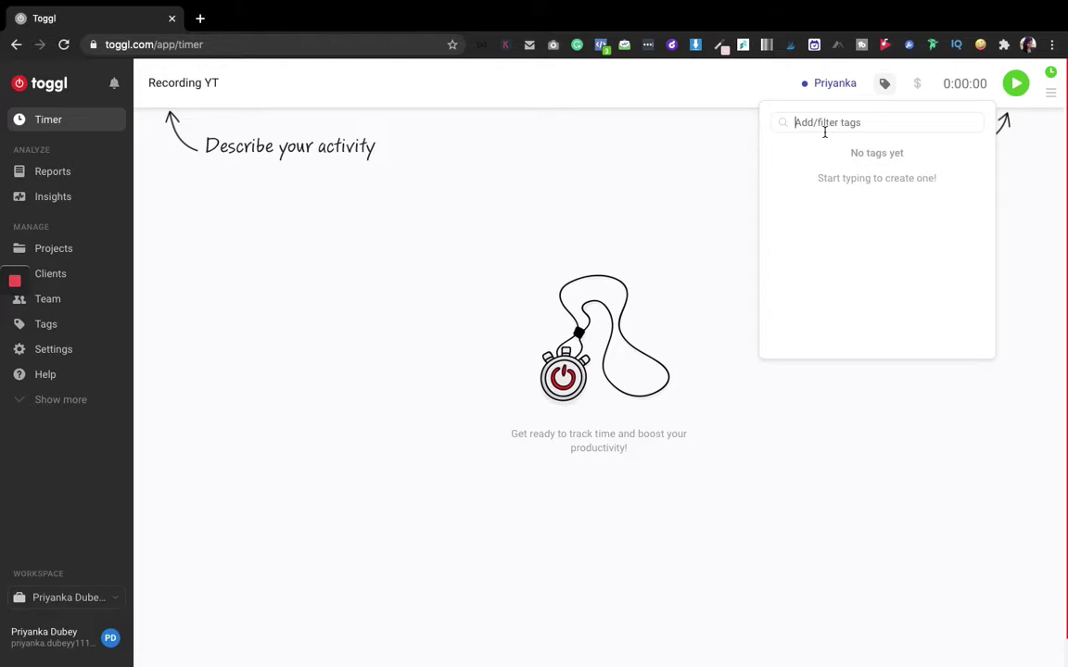
{"action": "type", "text": "o"}
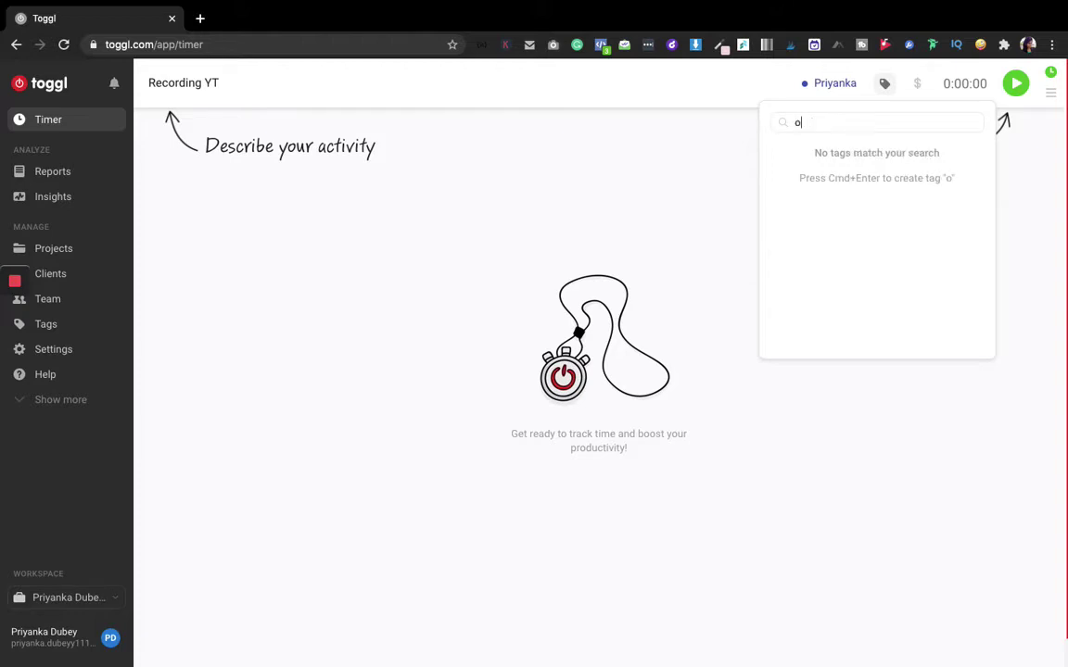
{"action": "type", "text": "nline"}
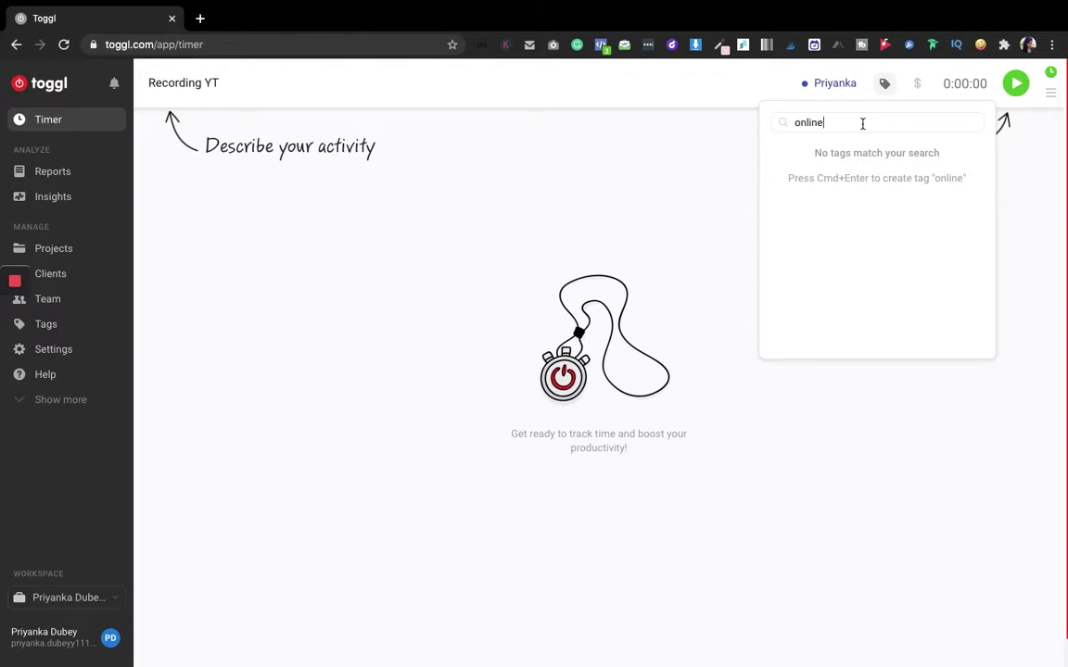
{"action": "key", "text": "super+Return"}
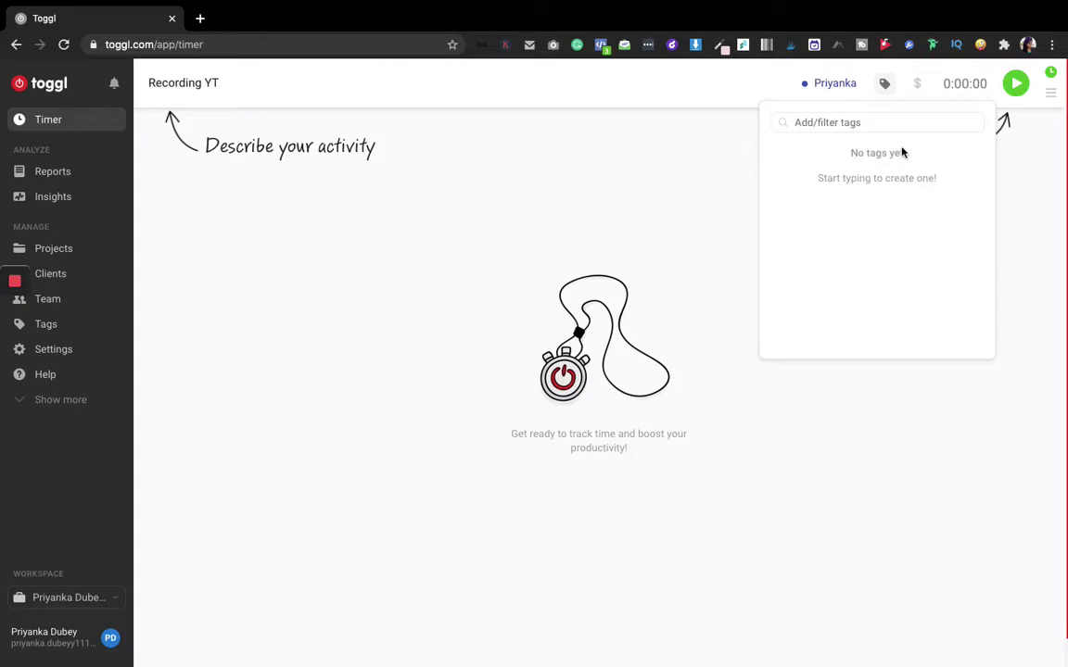
{"action": "type", "text": "online"}
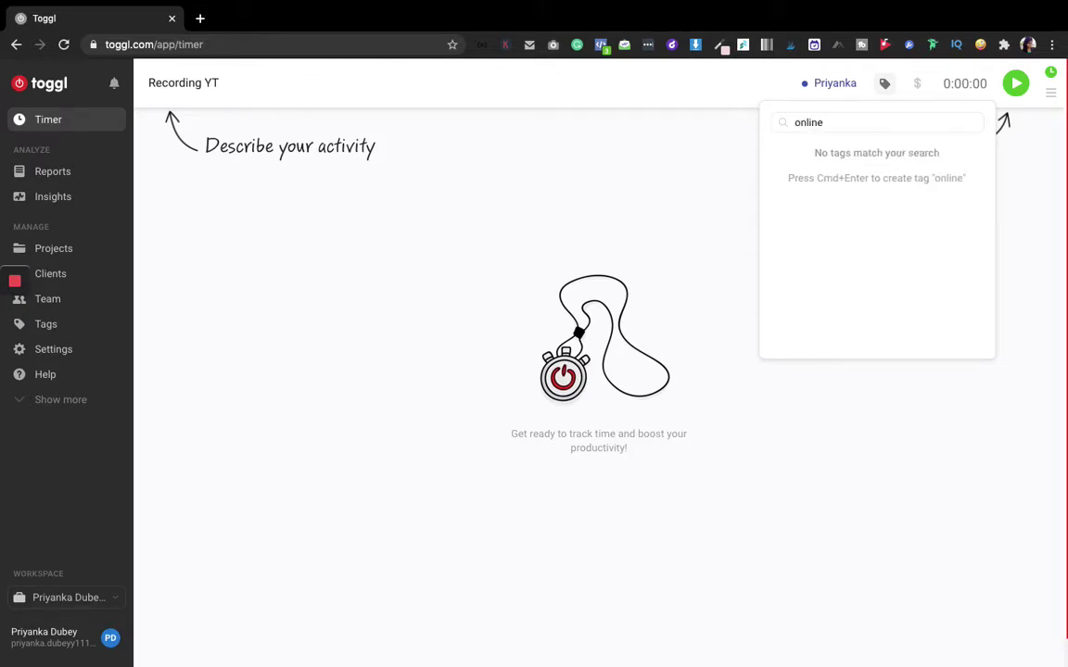
{"action": "key", "text": "super+Return"}
{"action": "key", "text": "Escape"}
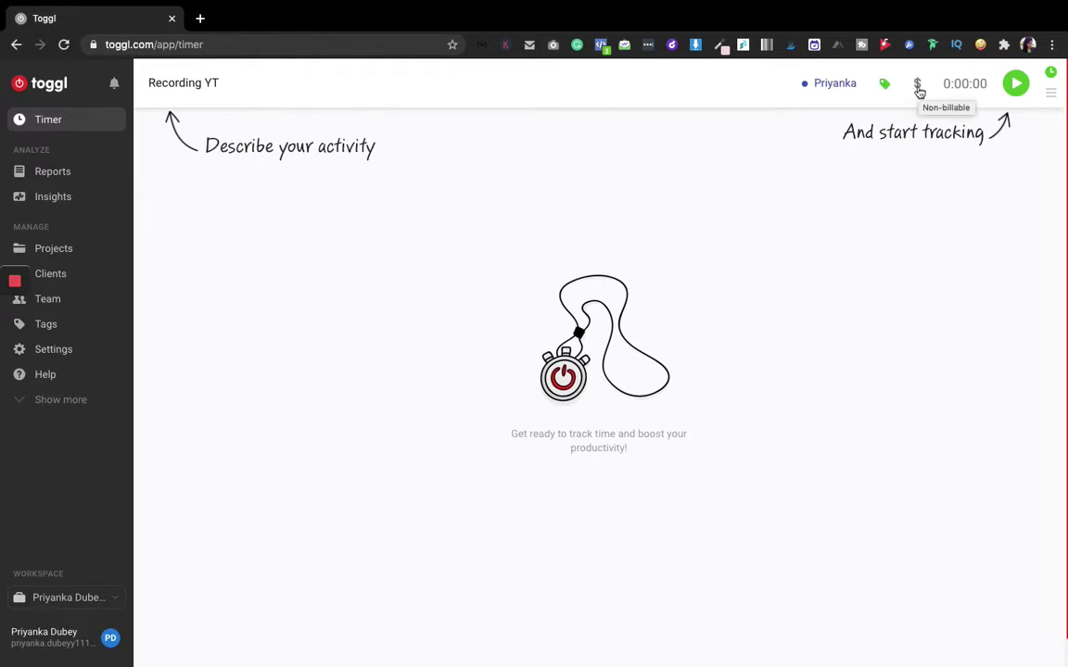
Try marking the entry billable, then dismiss the upgrade notice so it stays non-billable
{"action": "left_click", "coordinate": [919, 90]}
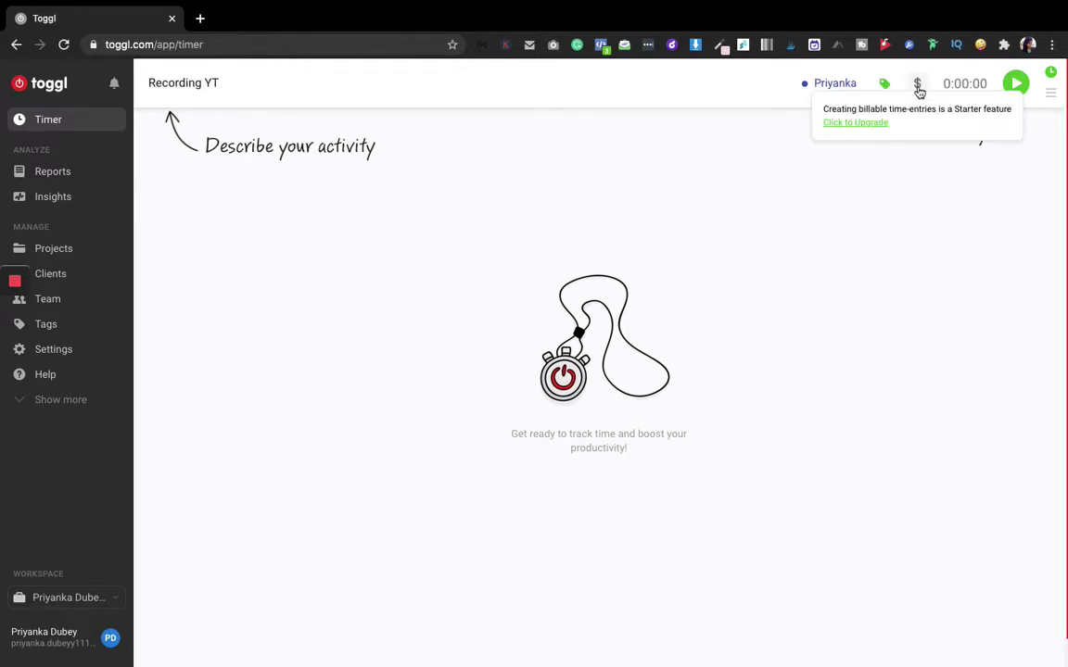
{"action": "left_click", "coordinate": [919, 90]}
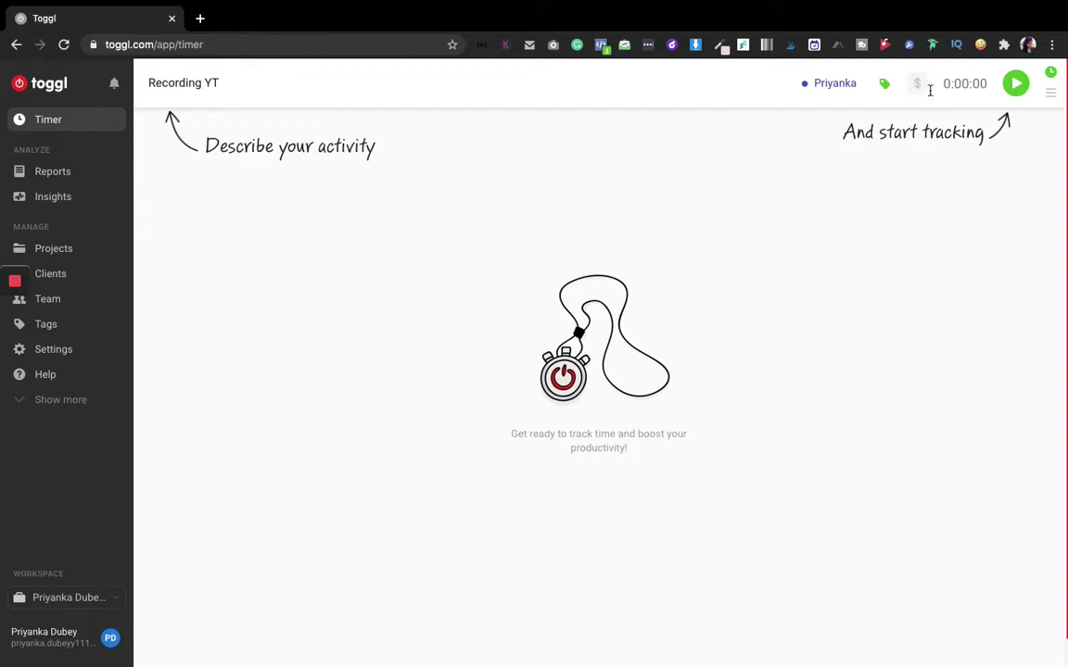
{"action": "mouse_move", "coordinate": [918, 90]}
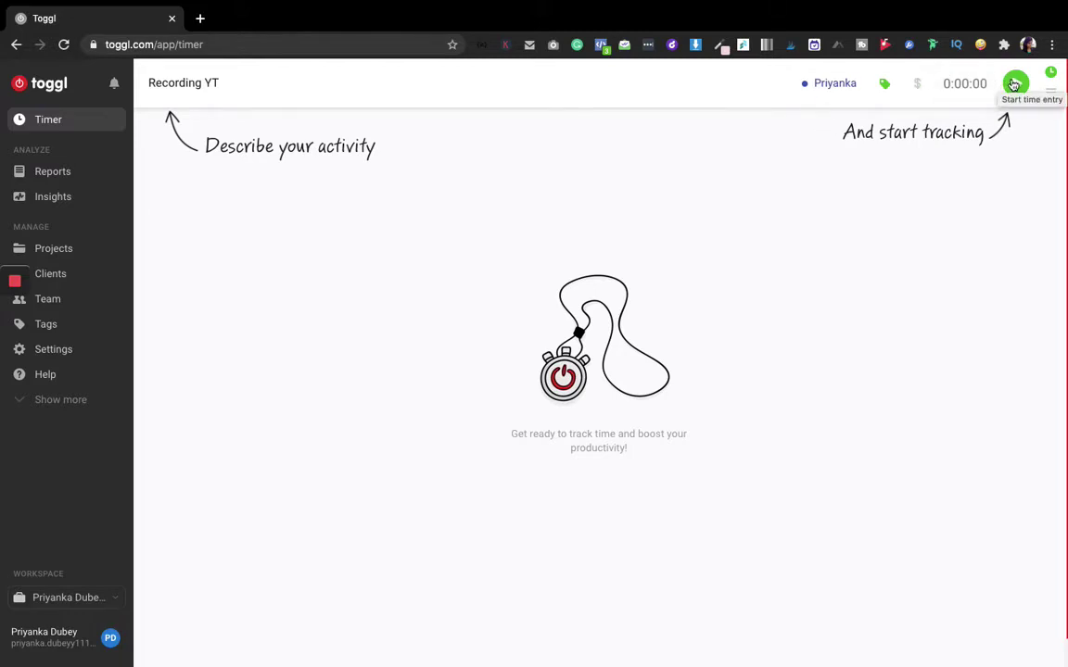
Run the Recording YT timer for about 18 seconds, then stop it to save the entry
{"action": "left_click", "coordinate": [1015, 84]}
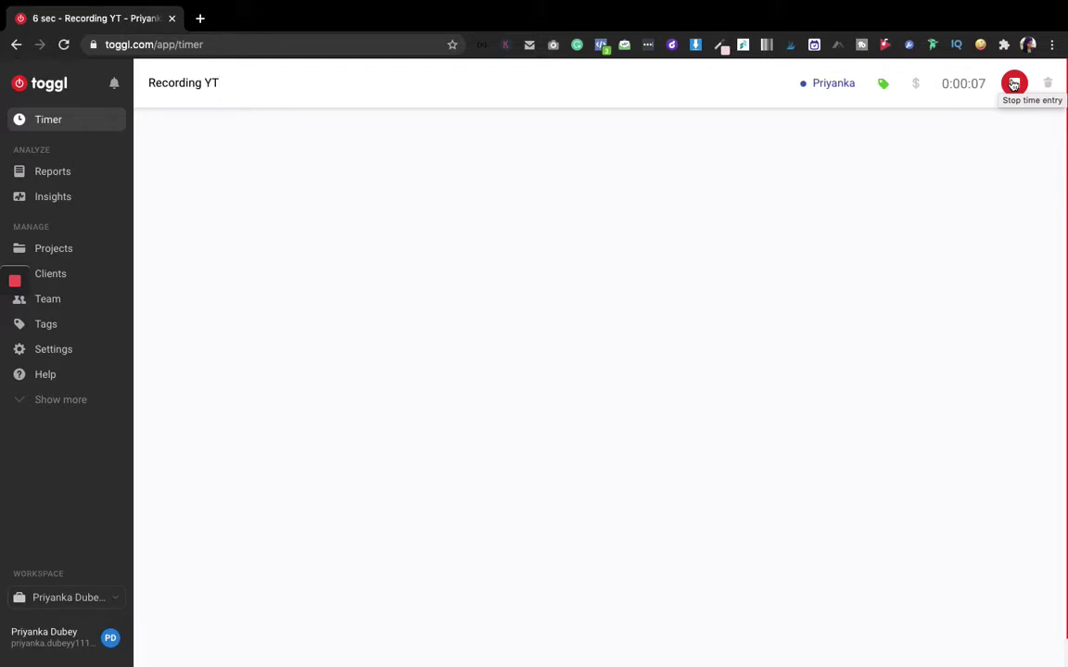
{"action": "left_click", "coordinate": [199, 17]}
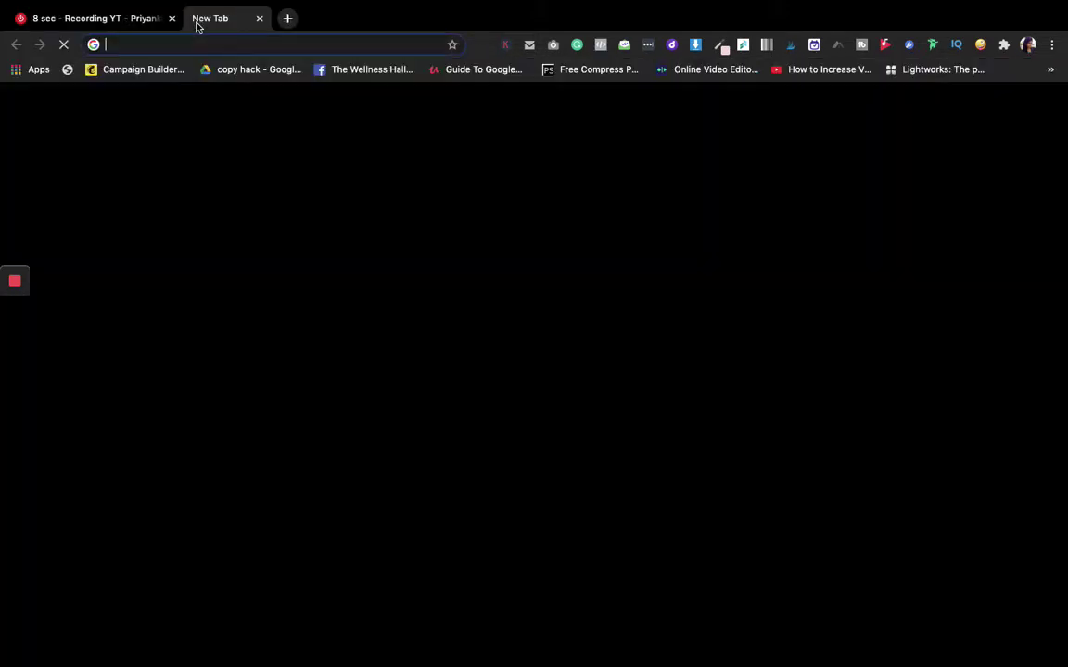
{"action": "type", "text": "b"}
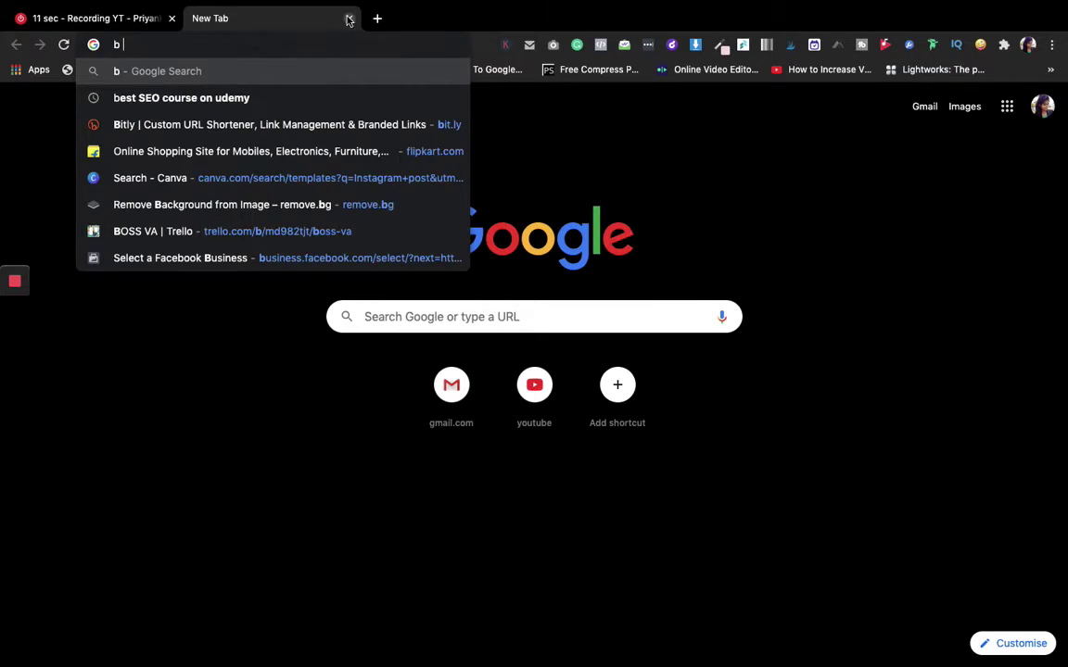
{"action": "left_click", "coordinate": [349, 19]}
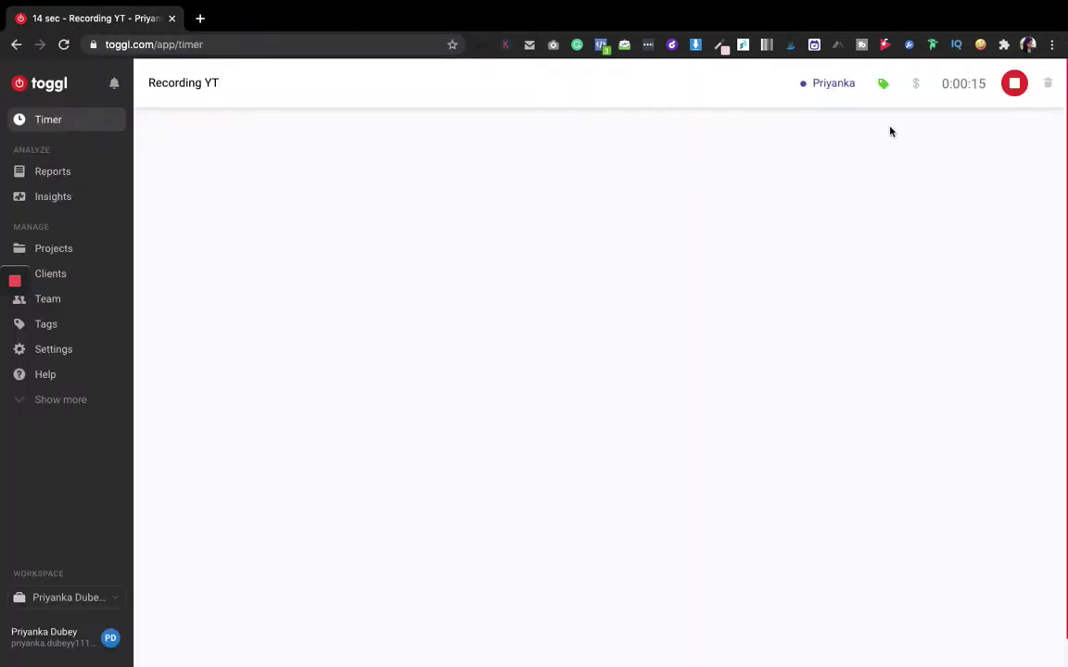
{"action": "left_click", "coordinate": [1015, 86]}
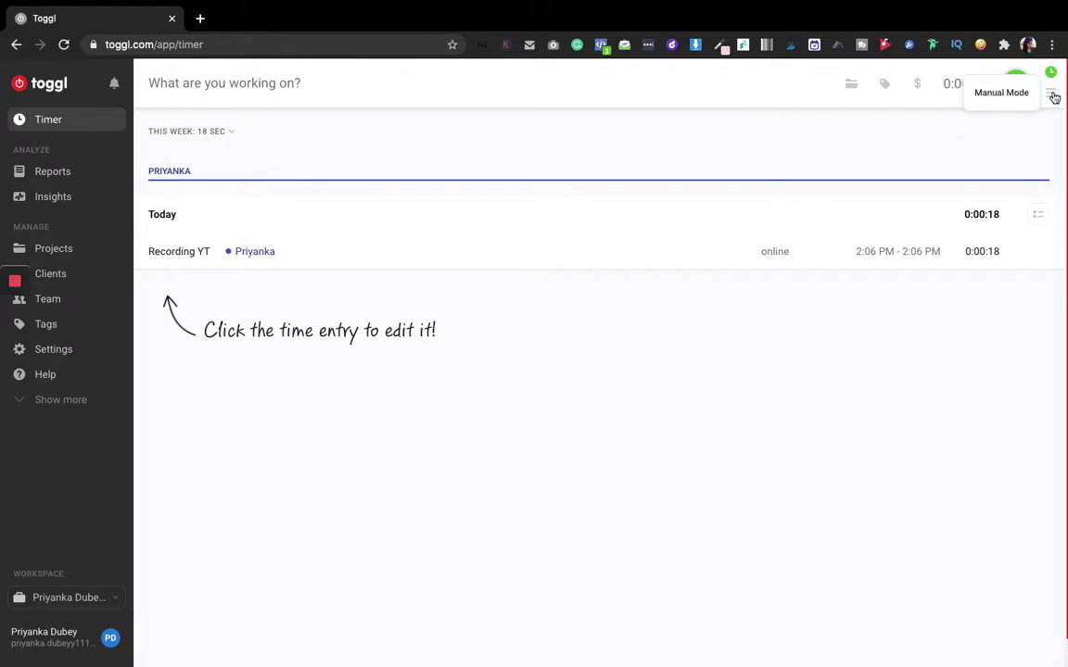
Switch to manual mode and enter 'creating wordpress website' with a 12:00 PM start time
{"action": "left_click", "coordinate": [1053, 97]}
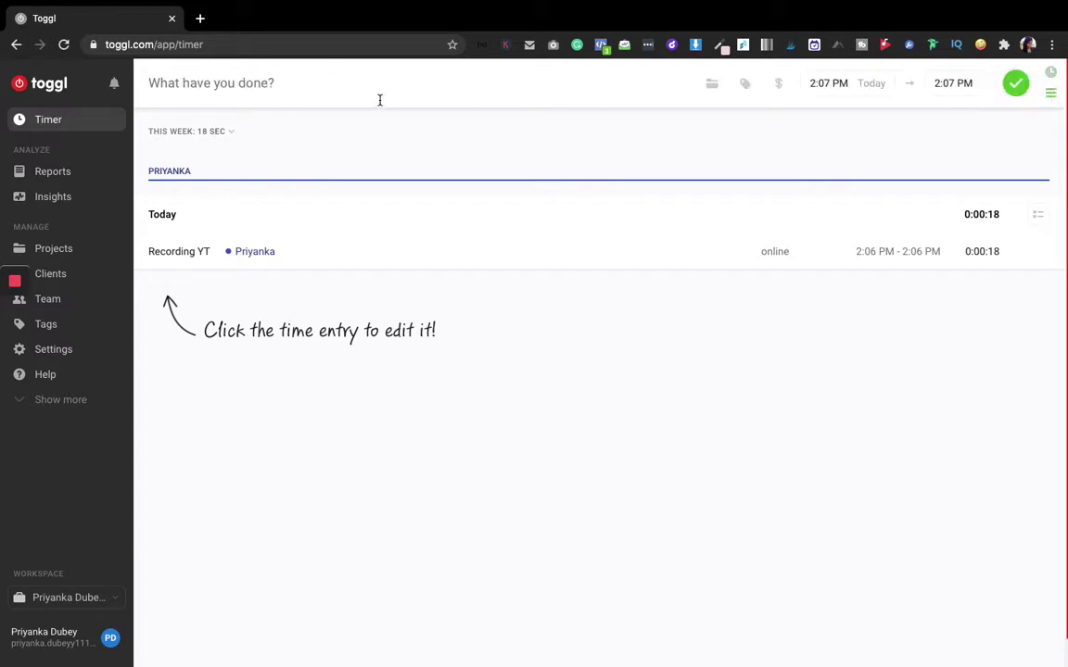
{"action": "left_click", "coordinate": [224, 89]}
{"action": "type", "text": "c"}
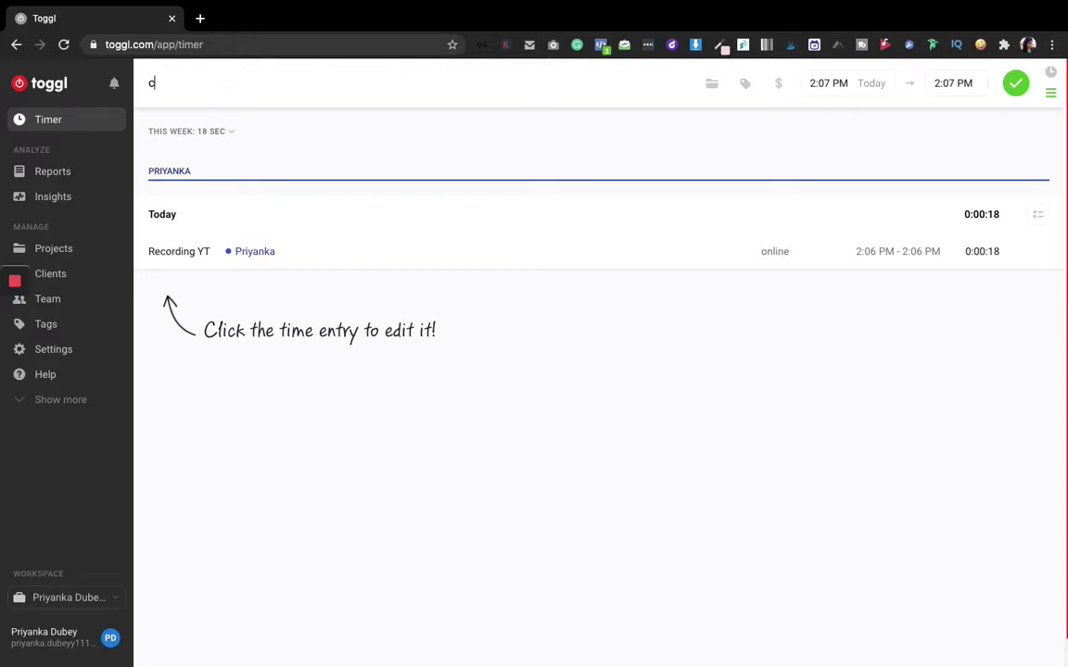
{"action": "type", "text": "reating wordpress we"}
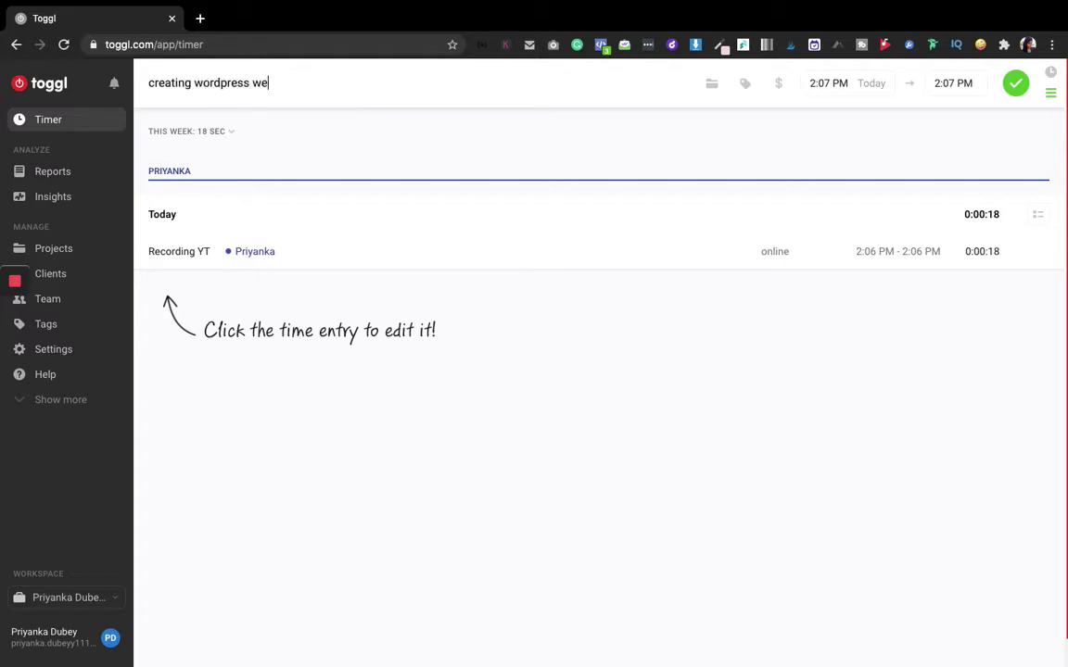
{"action": "type", "text": "bsite"}
{"action": "left_click", "coordinate": [814, 83]}
{"action": "key", "text": "BackSpace"}
{"action": "type", "text": "12"}
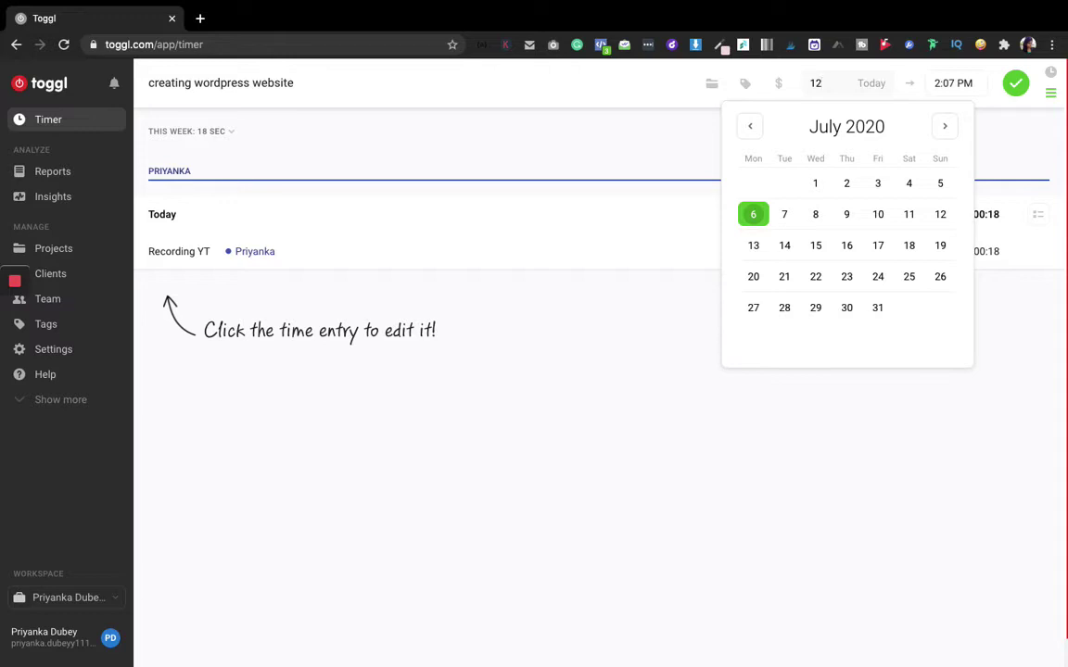
{"action": "type", "text": ":00 pm"}
{"action": "left_click", "coordinate": [994, 144]}
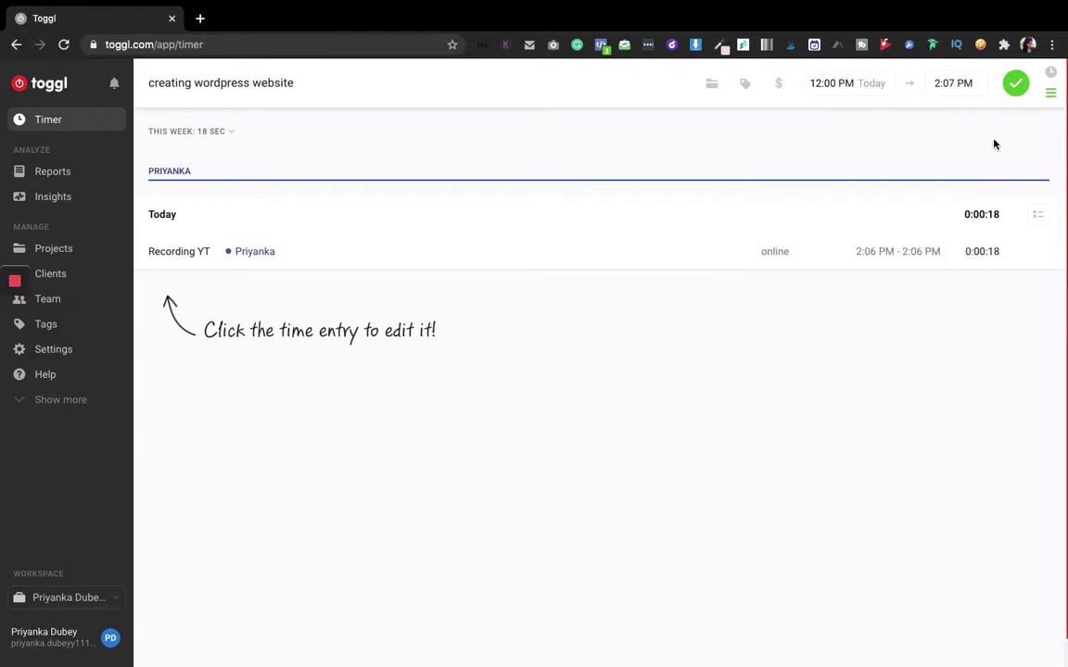
Tag the entry online, assign it to the workspace project, and save it as 12:00–2:07 PM
{"action": "left_click", "coordinate": [746, 86]}
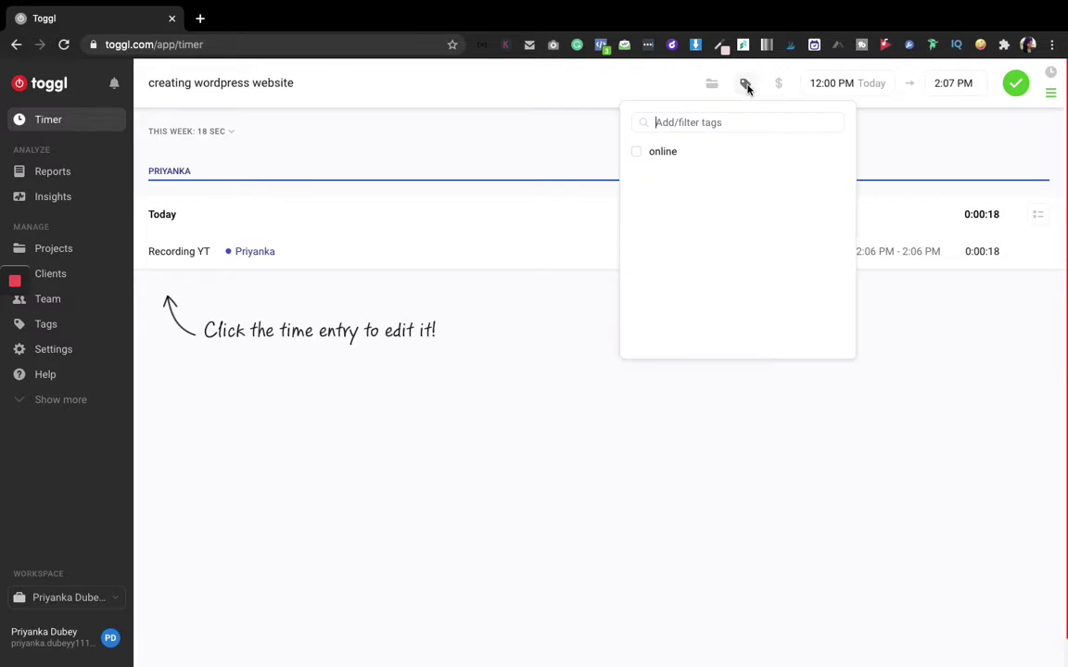
{"action": "left_click", "coordinate": [646, 154]}
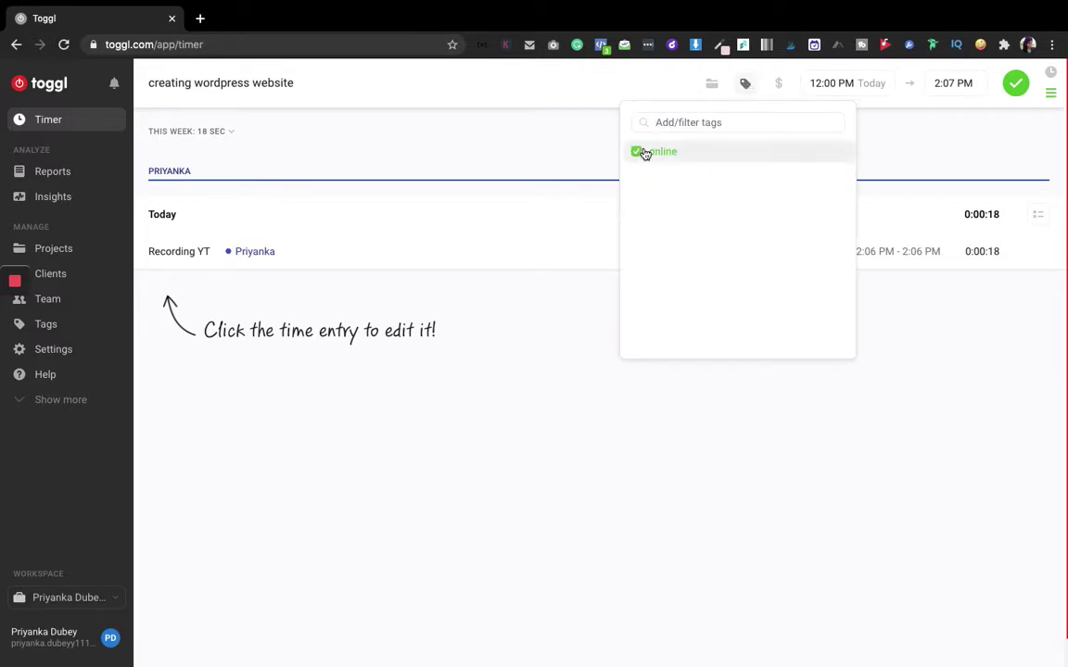
{"action": "left_click", "coordinate": [744, 151]}
{"action": "left_click", "coordinate": [748, 156]}
{"action": "left_click", "coordinate": [930, 157]}
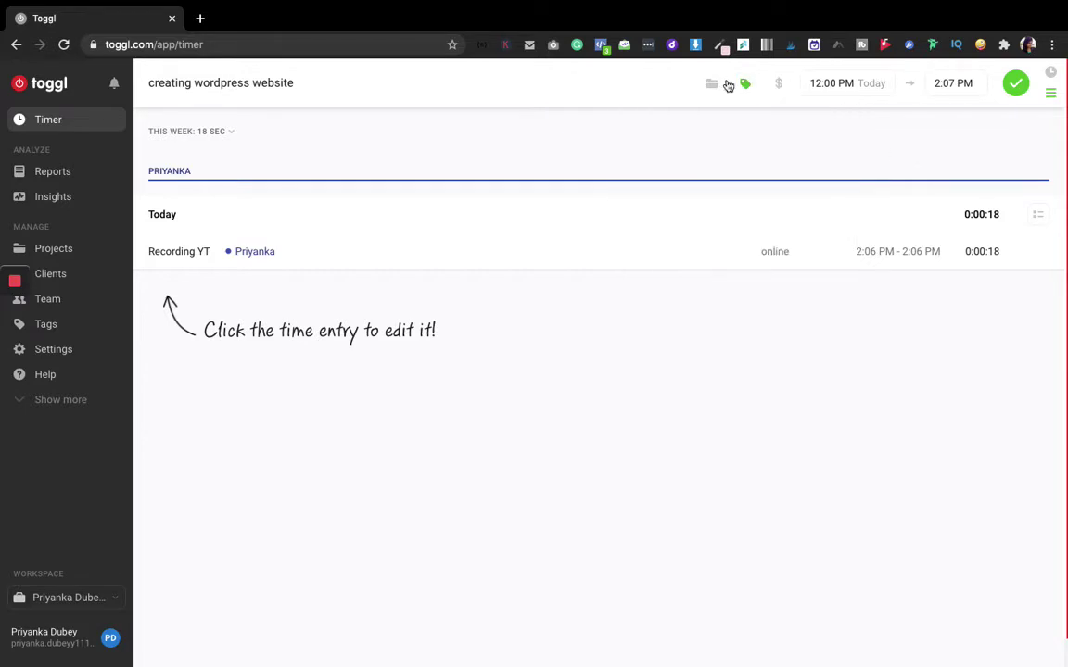
{"action": "left_click", "coordinate": [779, 86]}
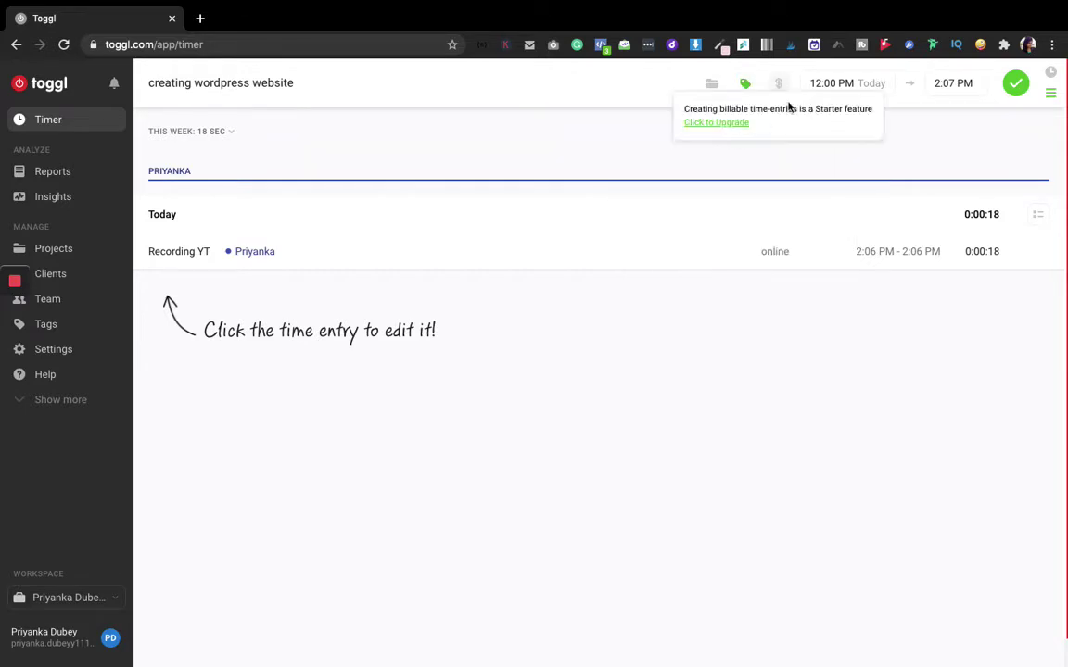
{"action": "left_click", "coordinate": [712, 87]}
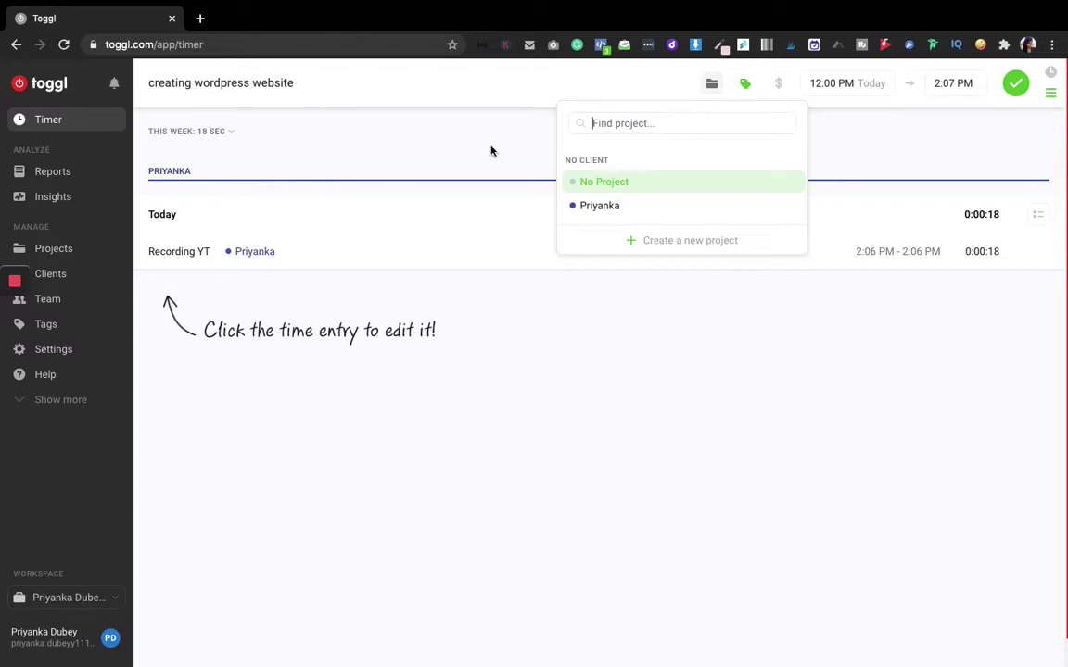
{"action": "left_click", "coordinate": [592, 219]}
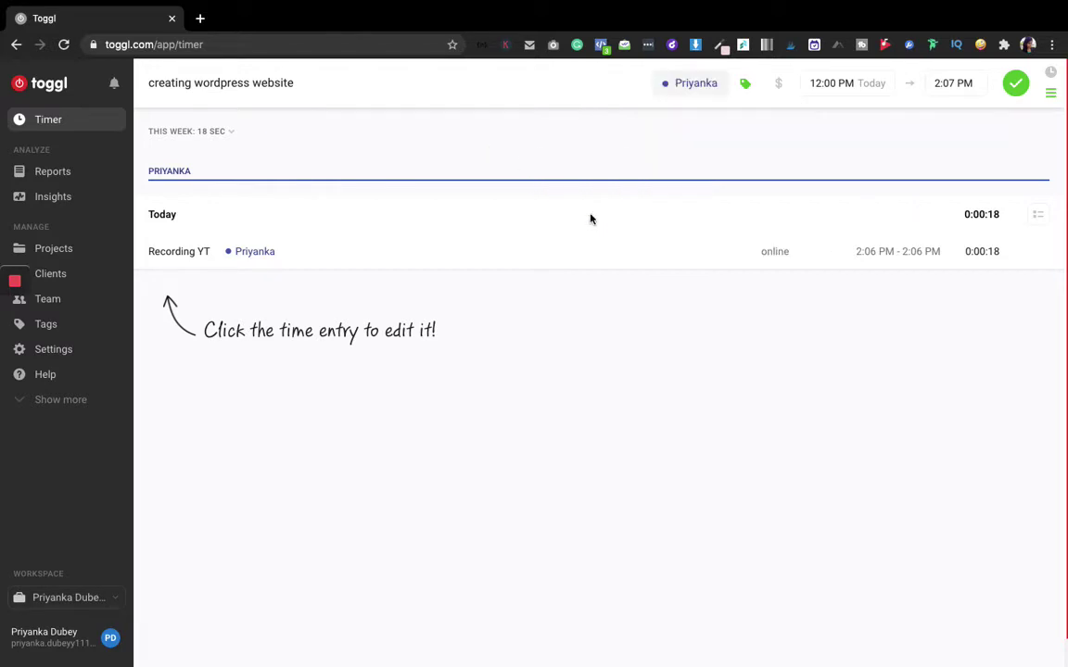
{"action": "left_click", "coordinate": [1012, 87]}
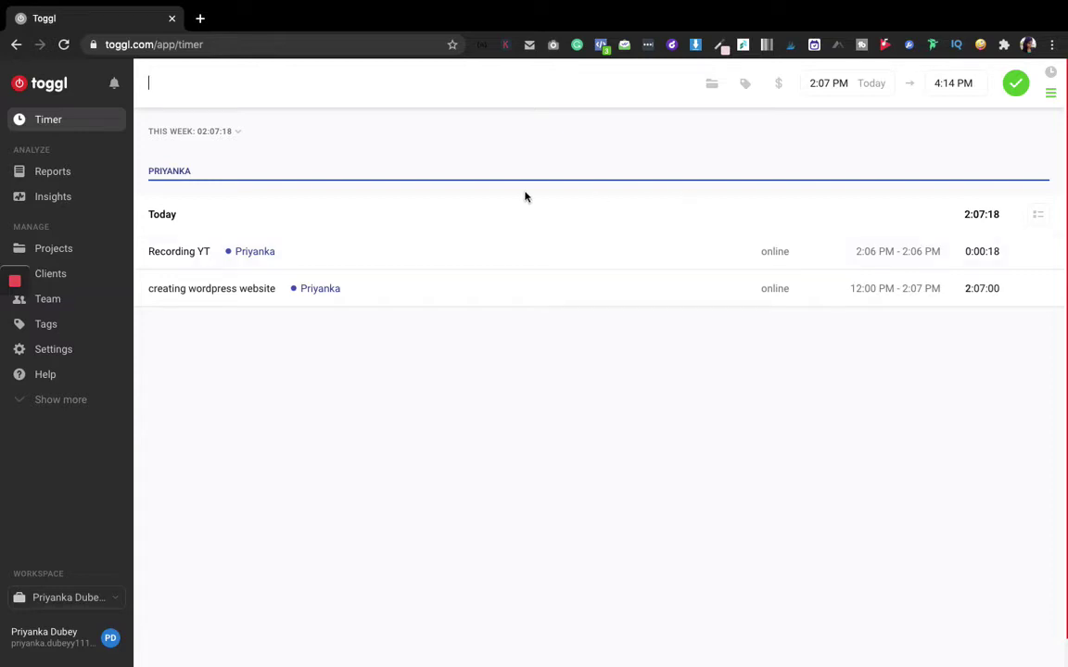
Check the weekly project bar, then open Insights, which requires a Premium or Enterprise upgrade
{"action": "mouse_move", "coordinate": [224, 186]}
{"action": "mouse_move", "coordinate": [391, 180]}
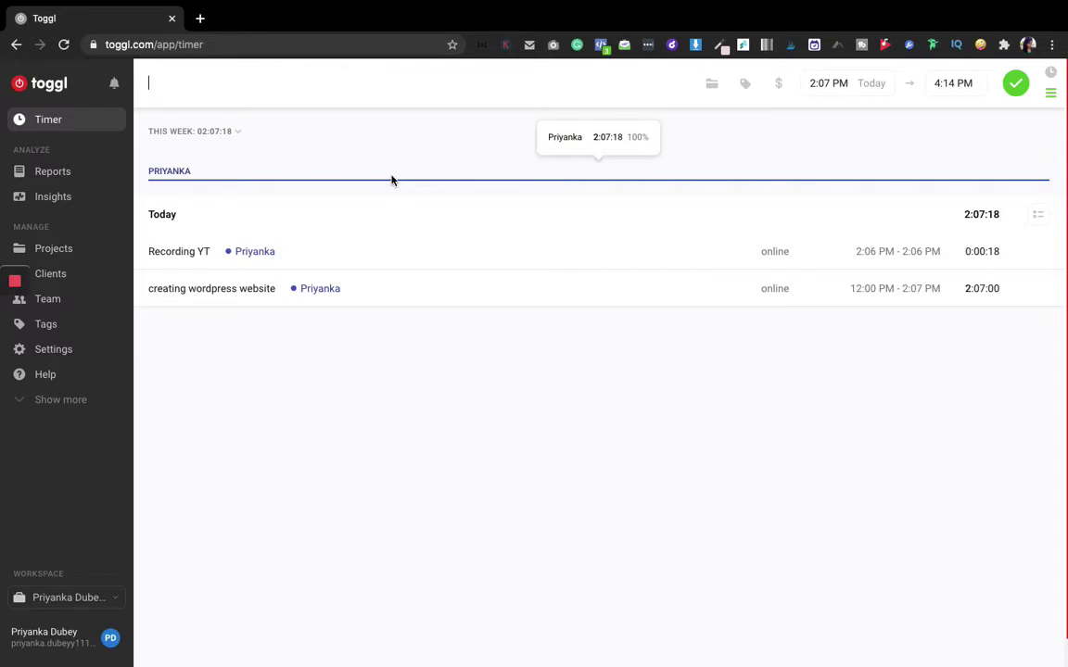
{"action": "left_click", "coordinate": [59, 198]}
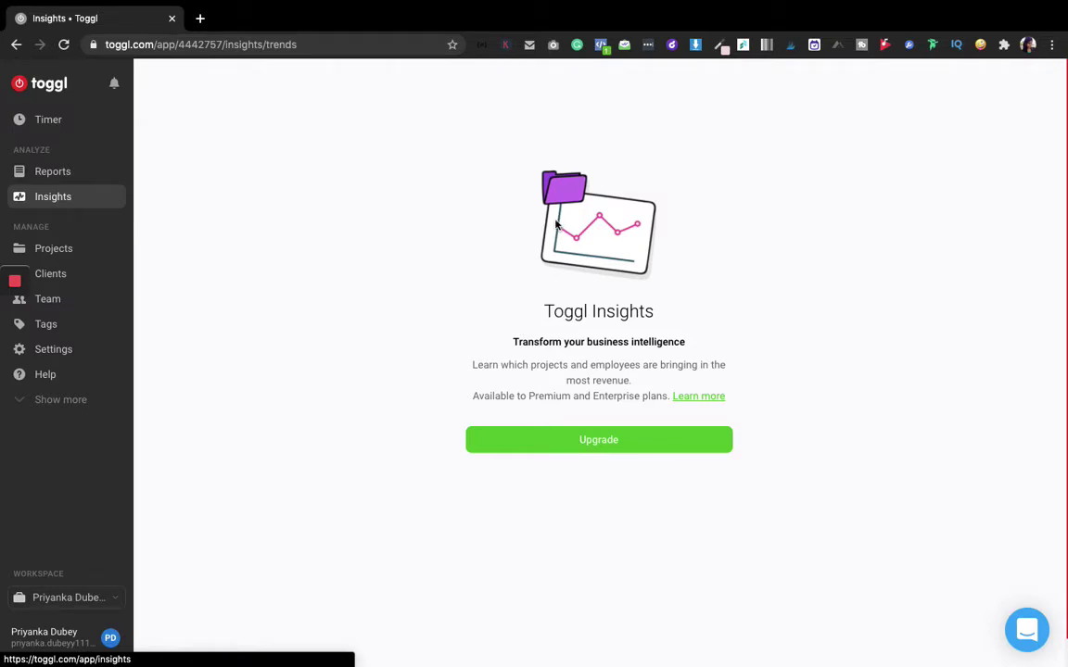
Open Reports to view this week's Summary, showing 2:07:18 logged on Monday 7/6
{"action": "left_click", "coordinate": [56, 172]}
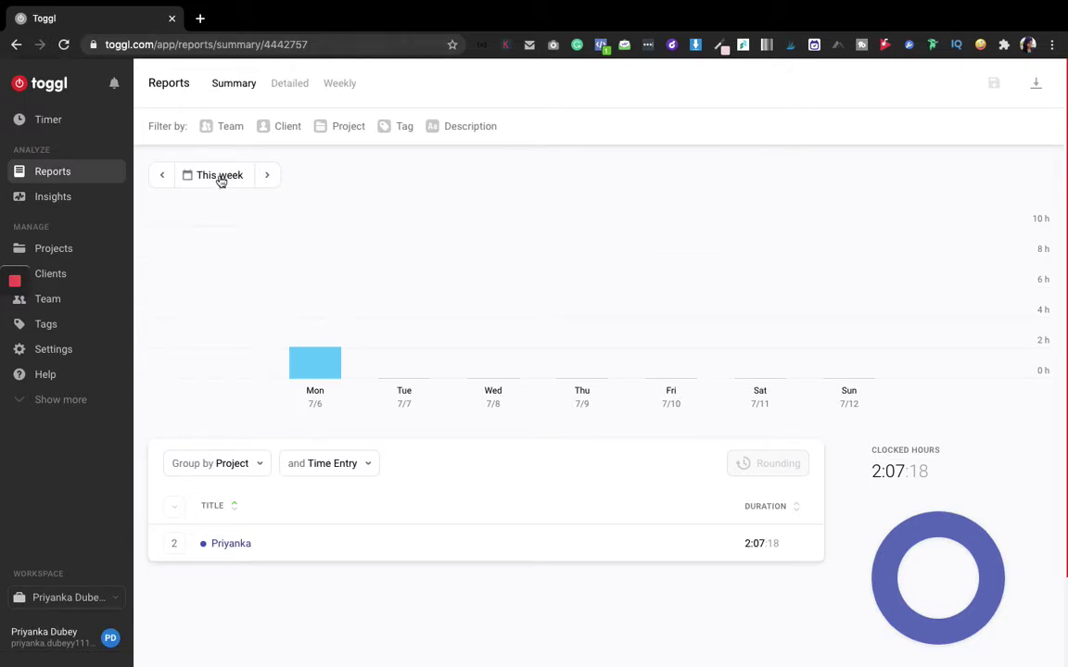
Move the Summary report forward to the week of 13 Jul – 19 Jul
{"action": "left_click", "coordinate": [265, 178]}
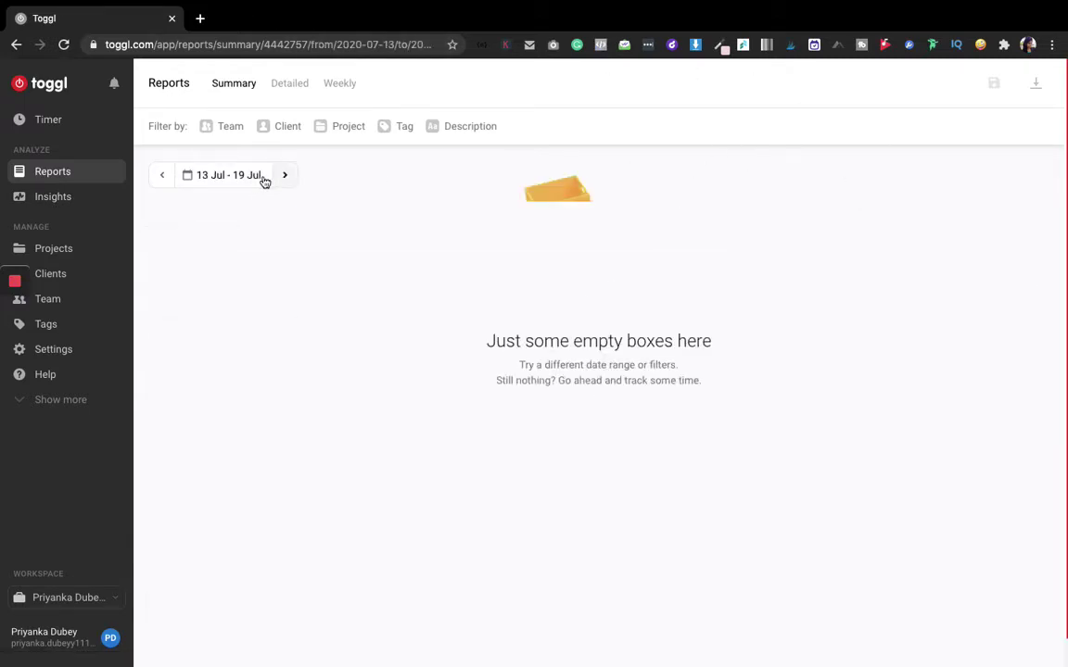
{"action": "left_click", "coordinate": [187, 175]}
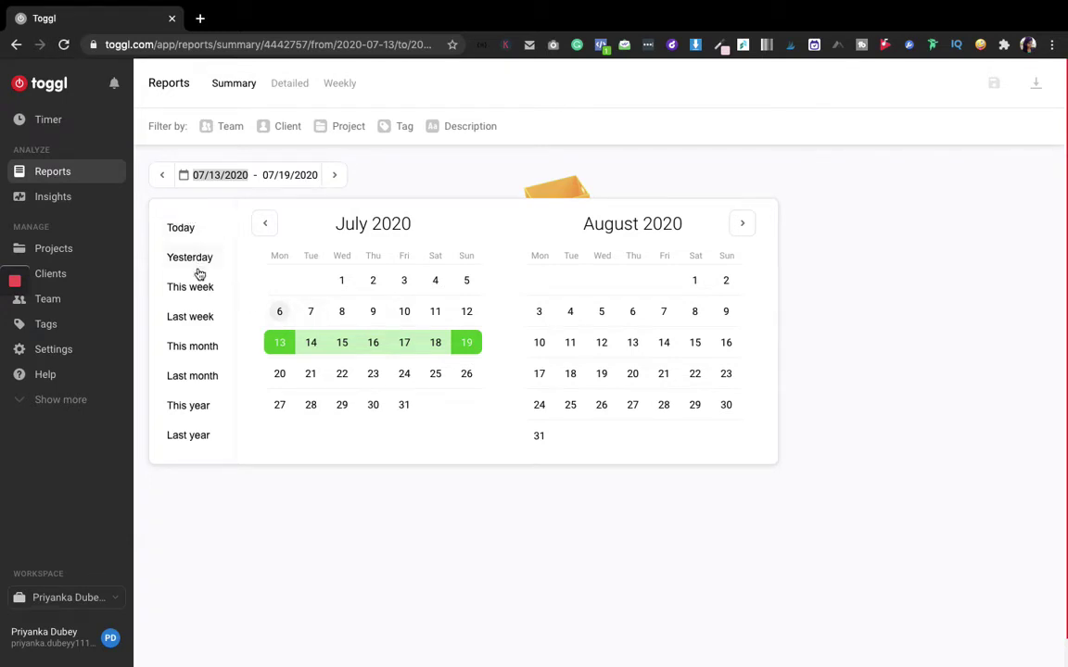
{"action": "left_click", "coordinate": [453, 169]}
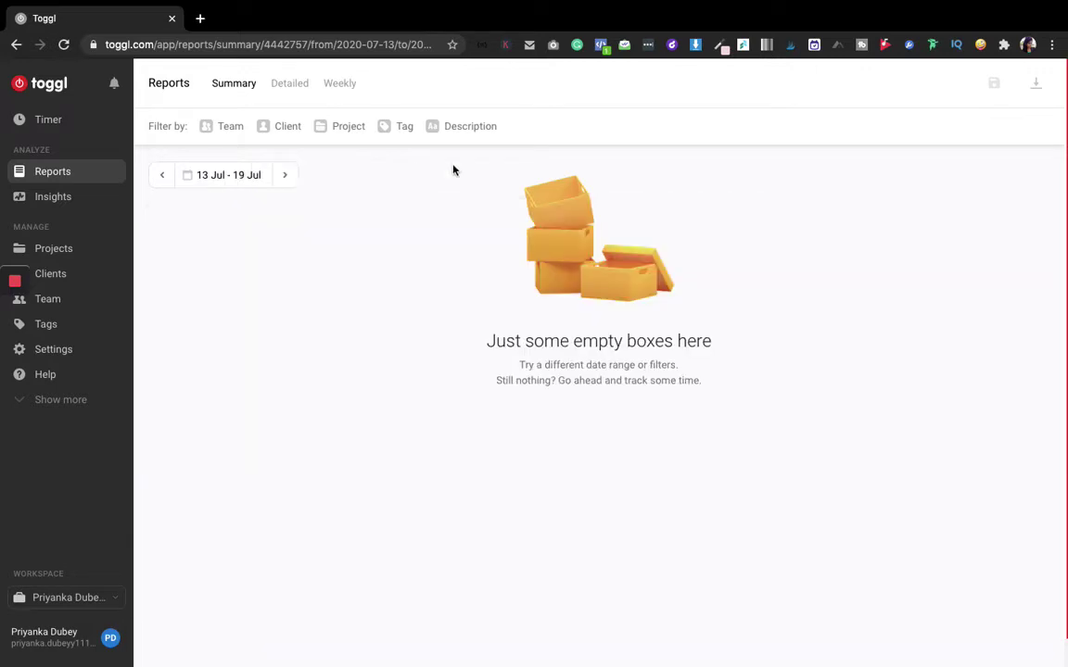
Try the Tag, Description (without description) and Team filters on the empty week's report
{"action": "left_click", "coordinate": [402, 132]}
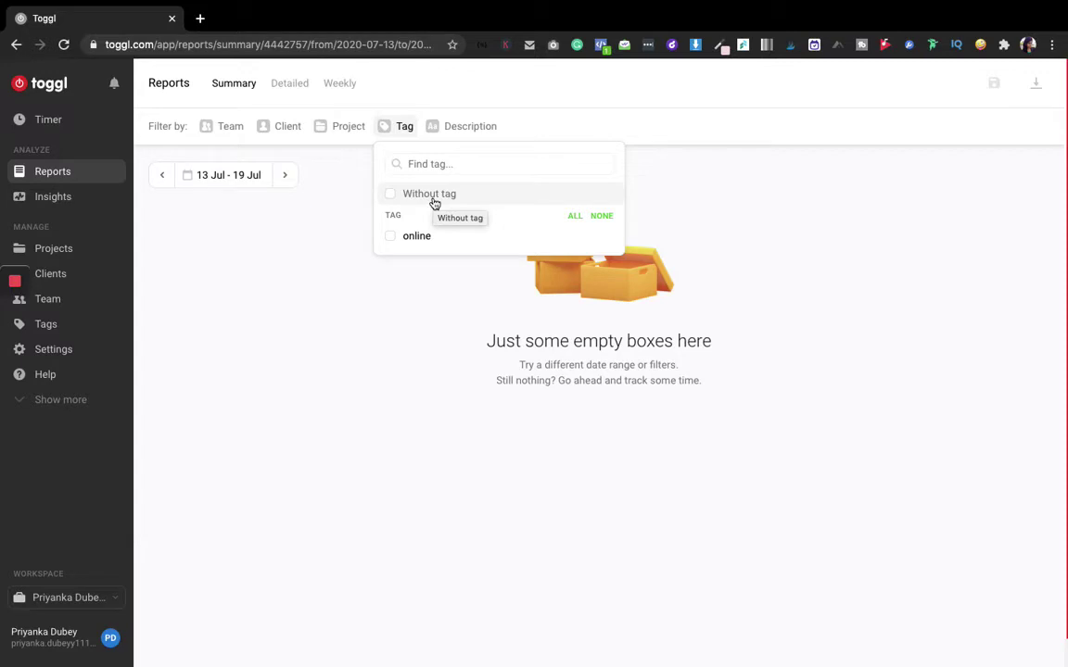
{"action": "left_click", "coordinate": [479, 131]}
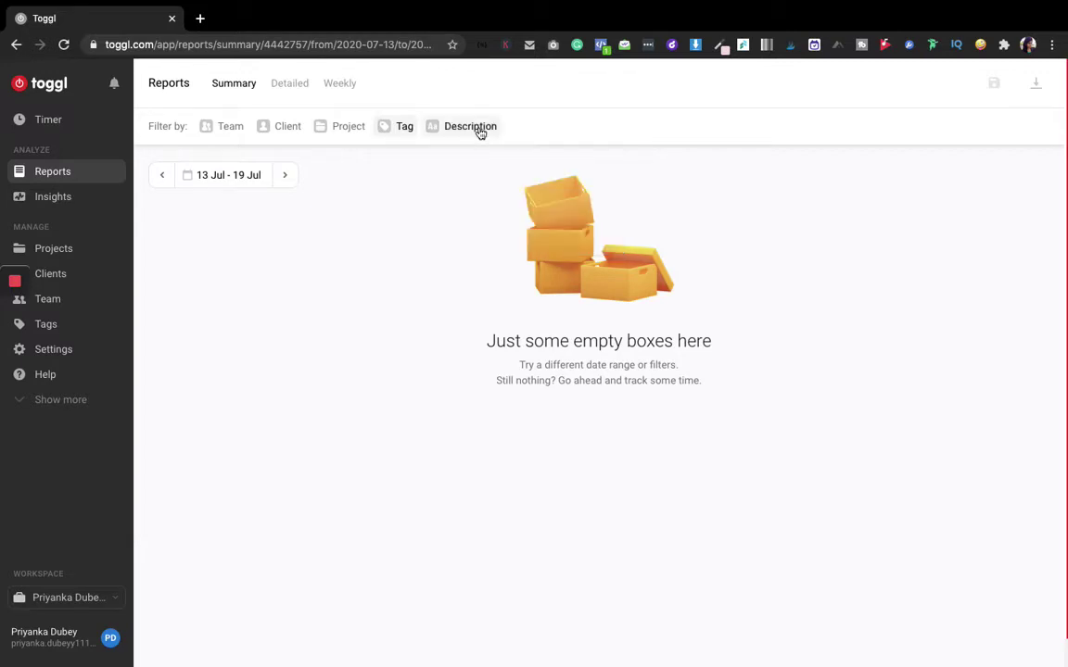
{"action": "left_click", "coordinate": [479, 131]}
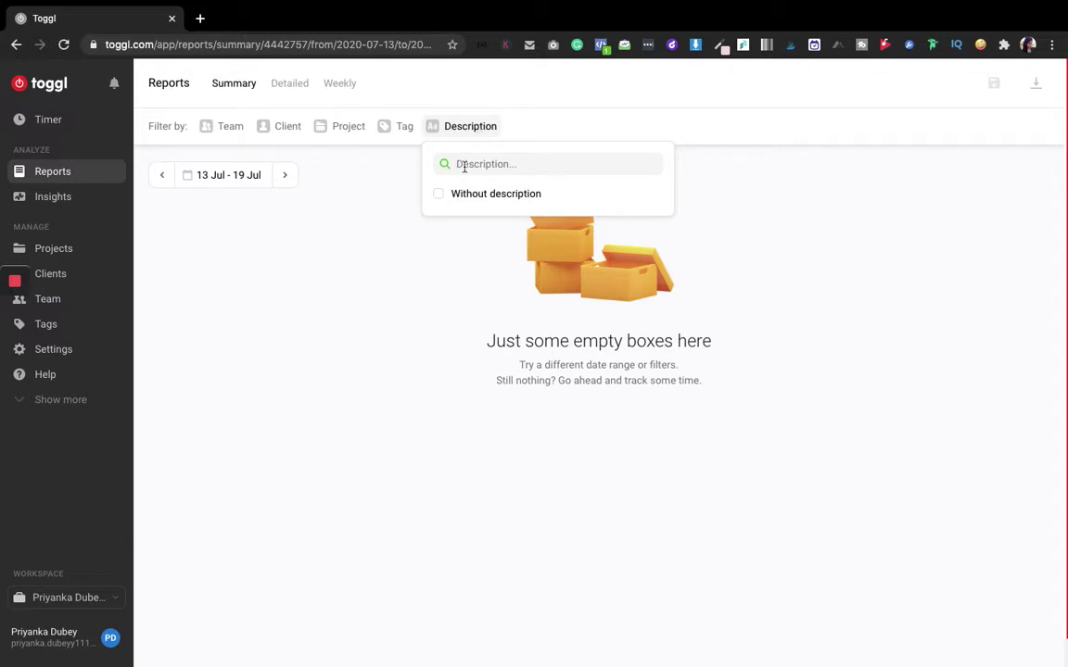
{"action": "left_click", "coordinate": [442, 198]}
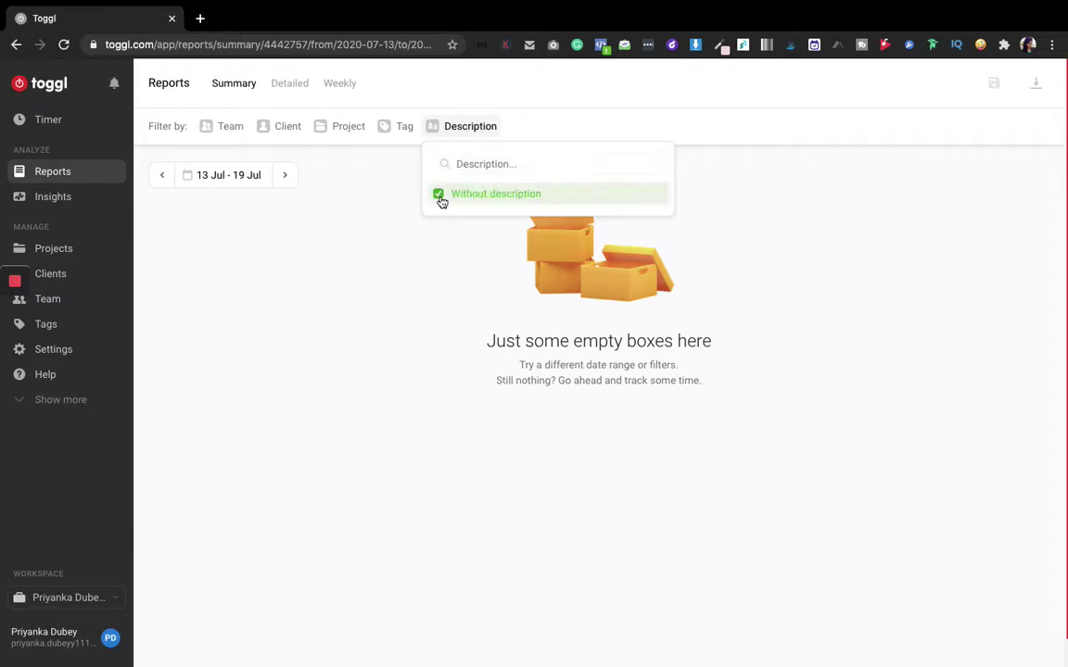
{"action": "left_click", "coordinate": [337, 150]}
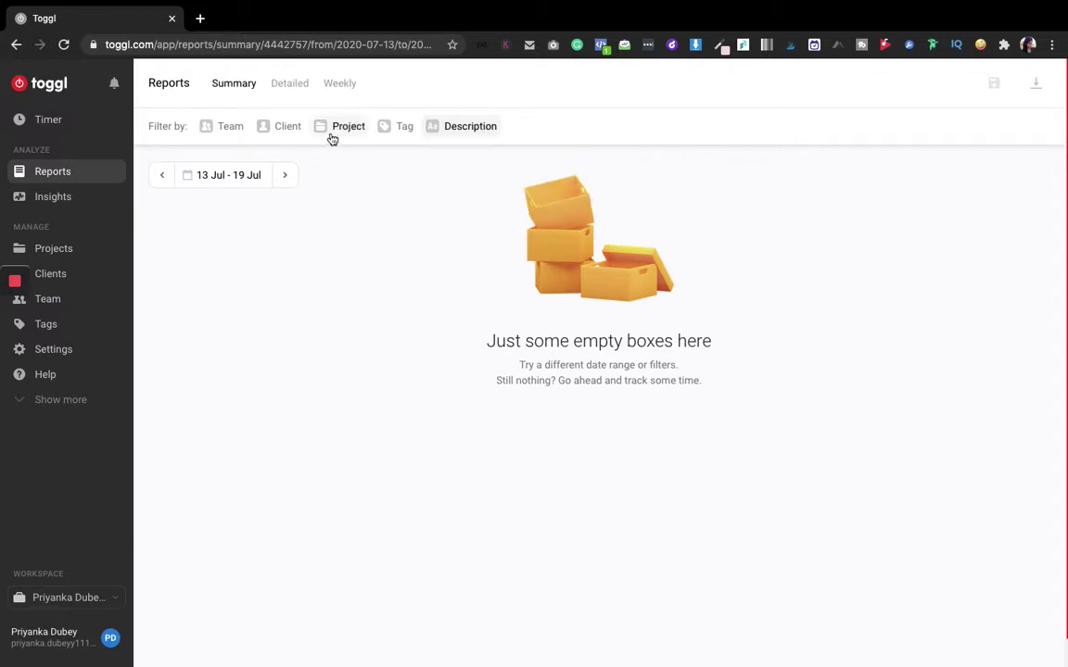
{"action": "left_click", "coordinate": [241, 129]}
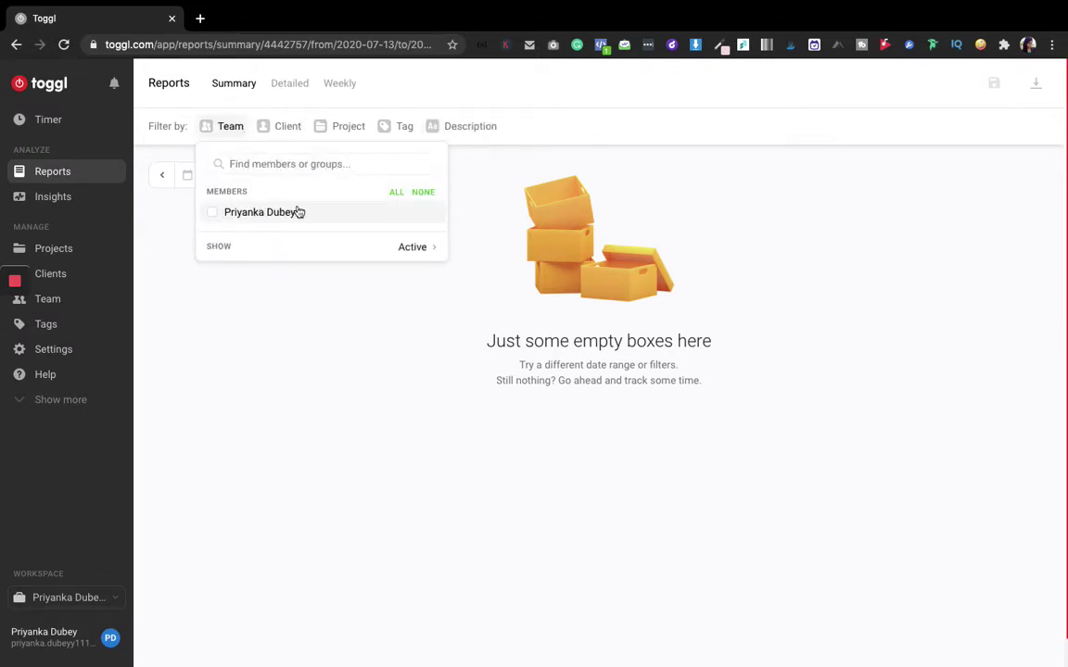
{"action": "left_click", "coordinate": [269, 349]}
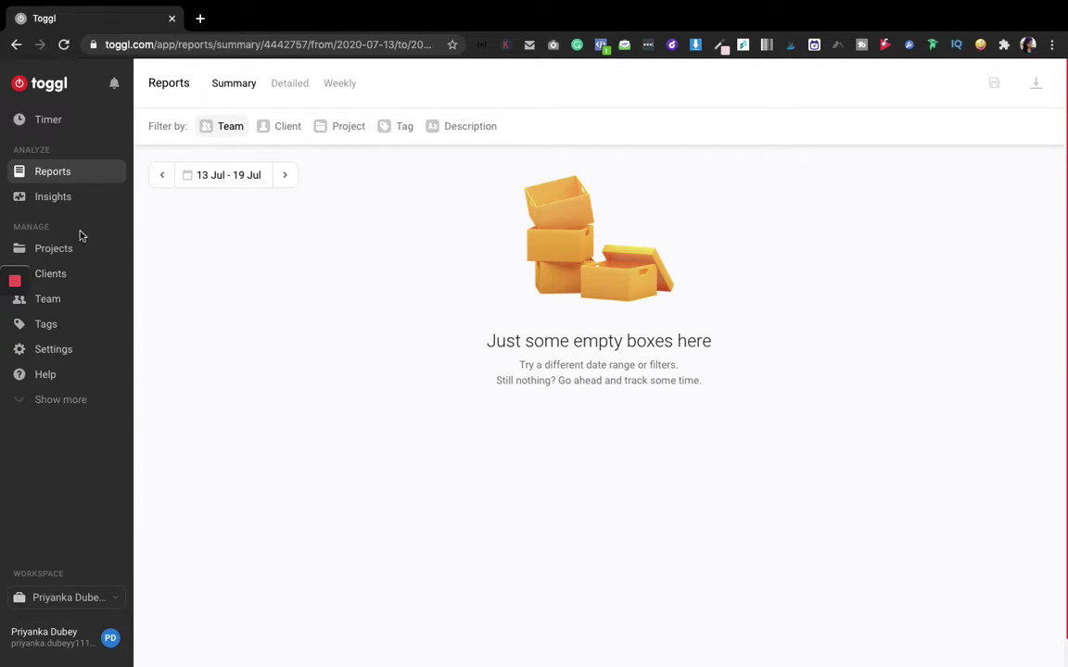
Invite a new member to the workspace from the Team page by entering their e-mail address
{"action": "left_click", "coordinate": [51, 302]}
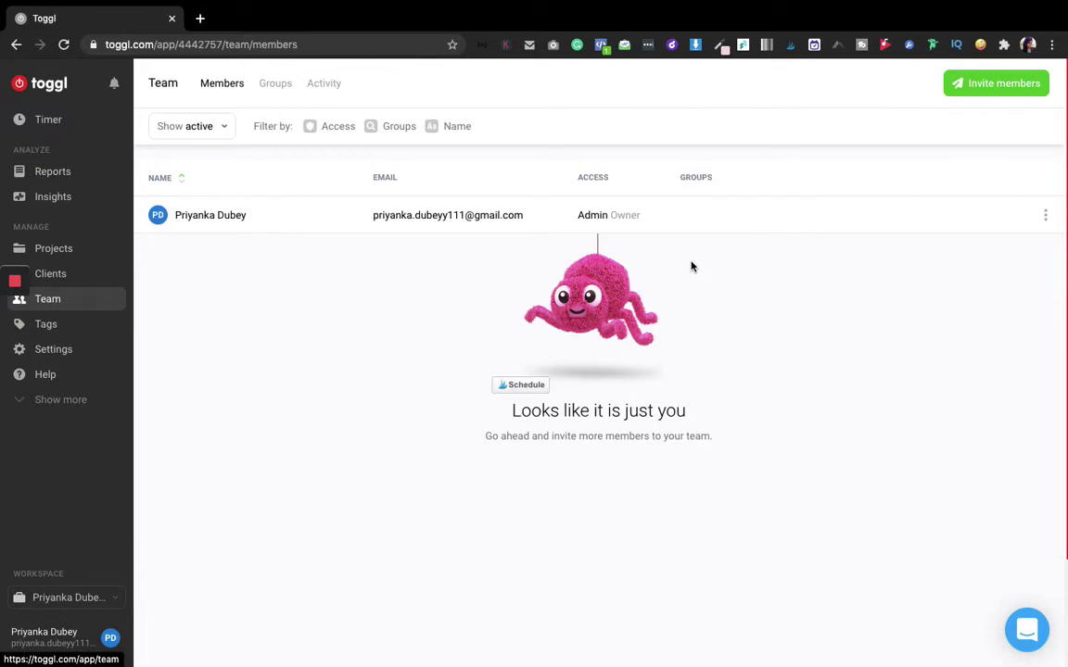
{"action": "left_click", "coordinate": [976, 87]}
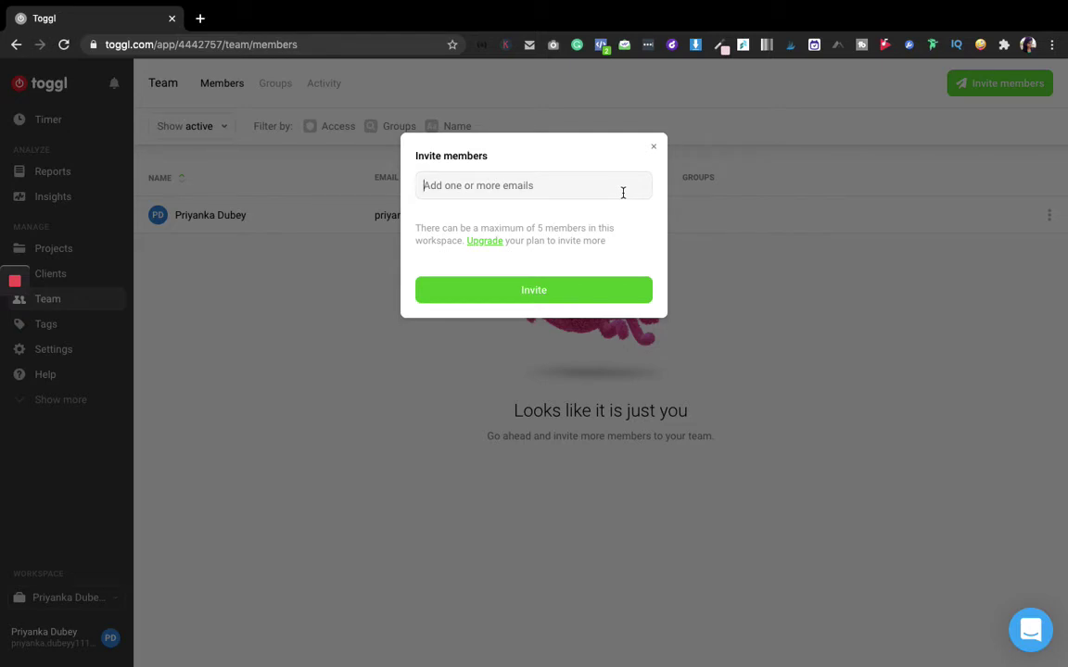
{"action": "type", "text": "h"}
{"action": "key", "text": "BackSpace"}
{"action": "left_click", "coordinate": [653, 141]}
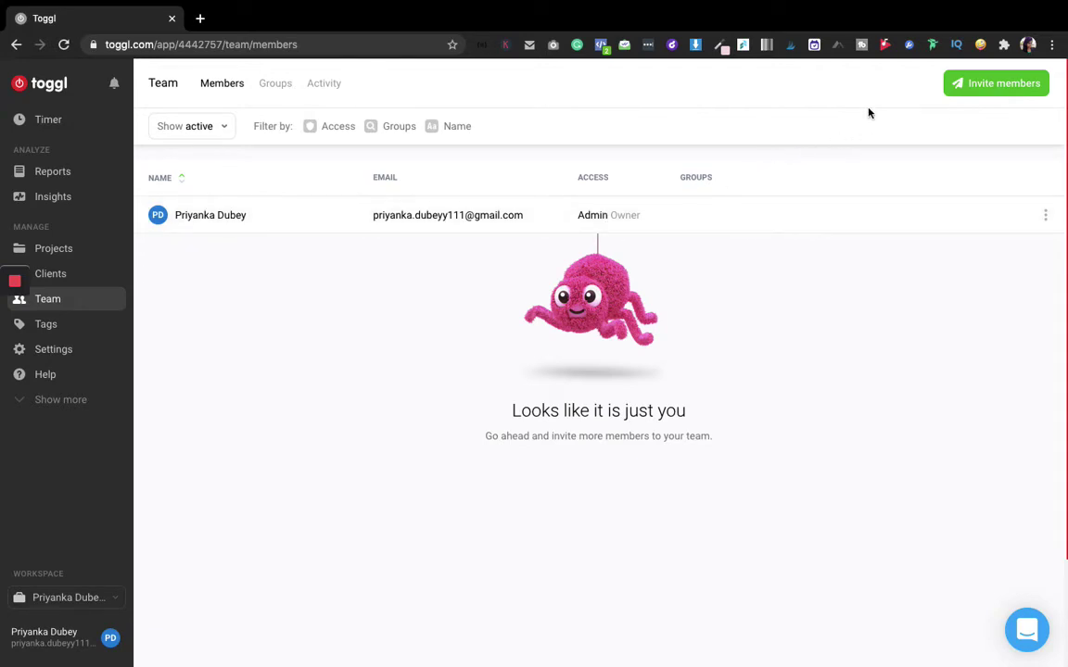
{"action": "left_click", "coordinate": [343, 132]}
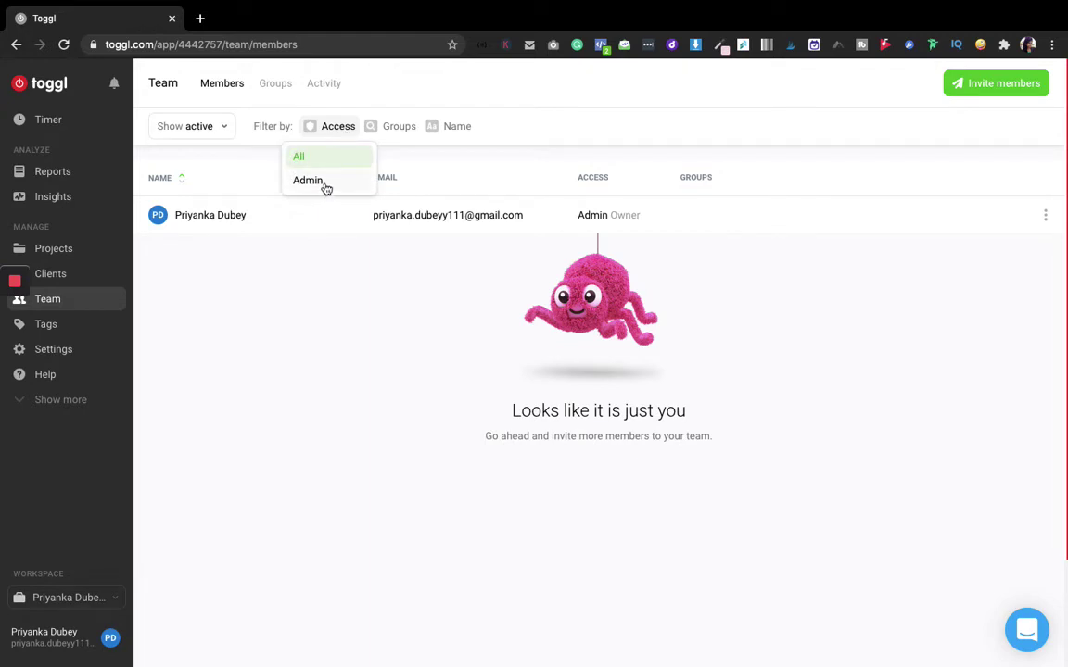
{"action": "left_click", "coordinate": [979, 86]}
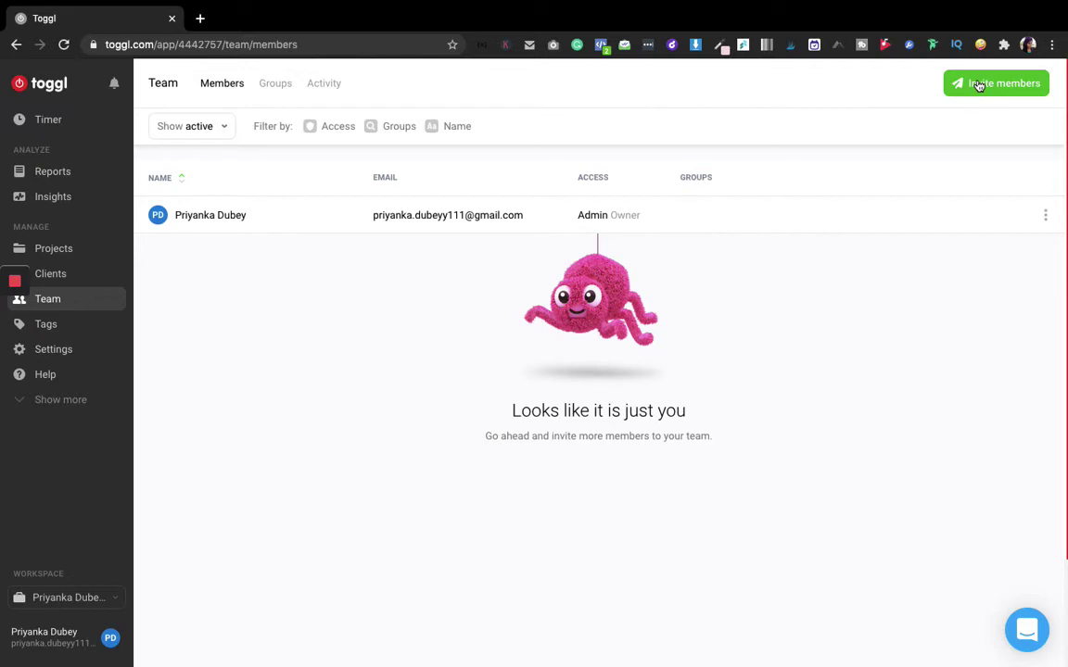
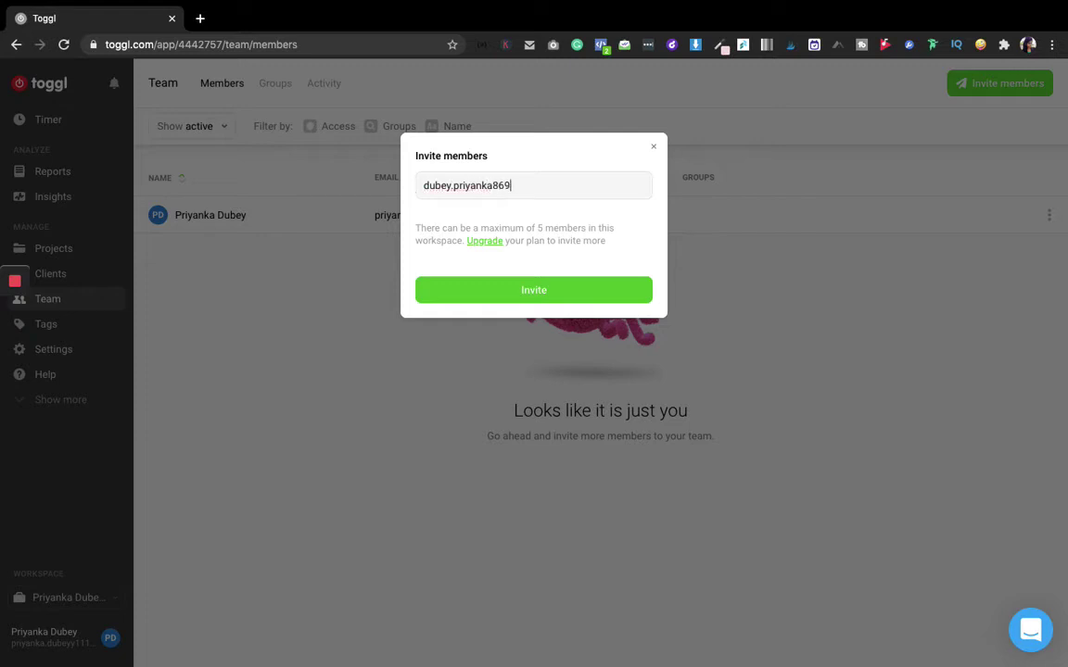
{"action": "left_click", "coordinate": [559, 291]}
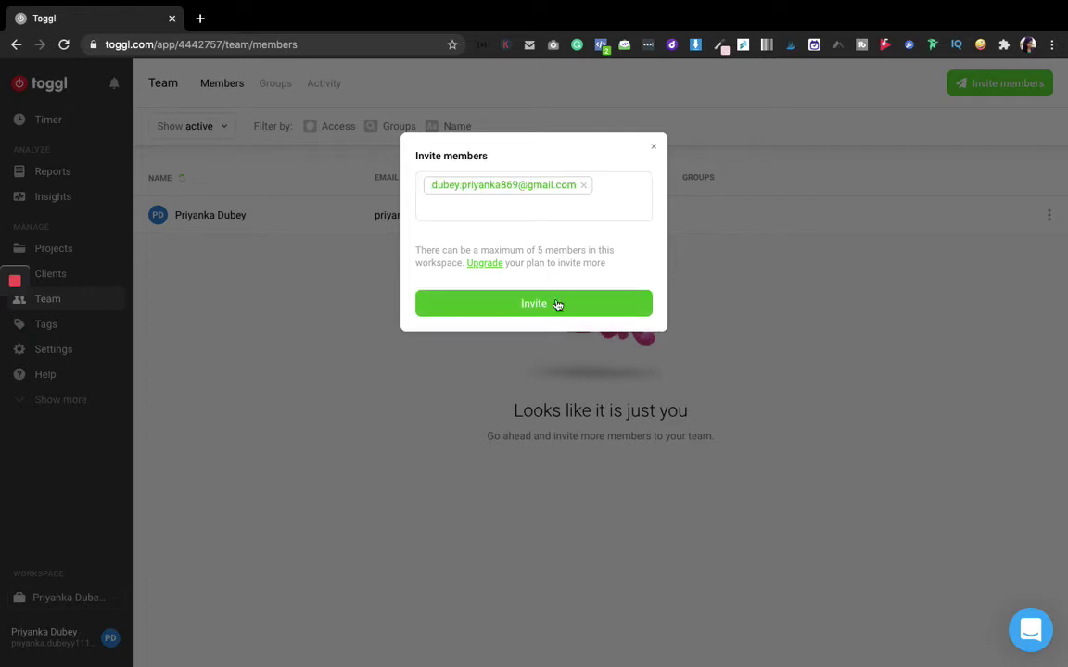
{"action": "left_click", "coordinate": [560, 304]}
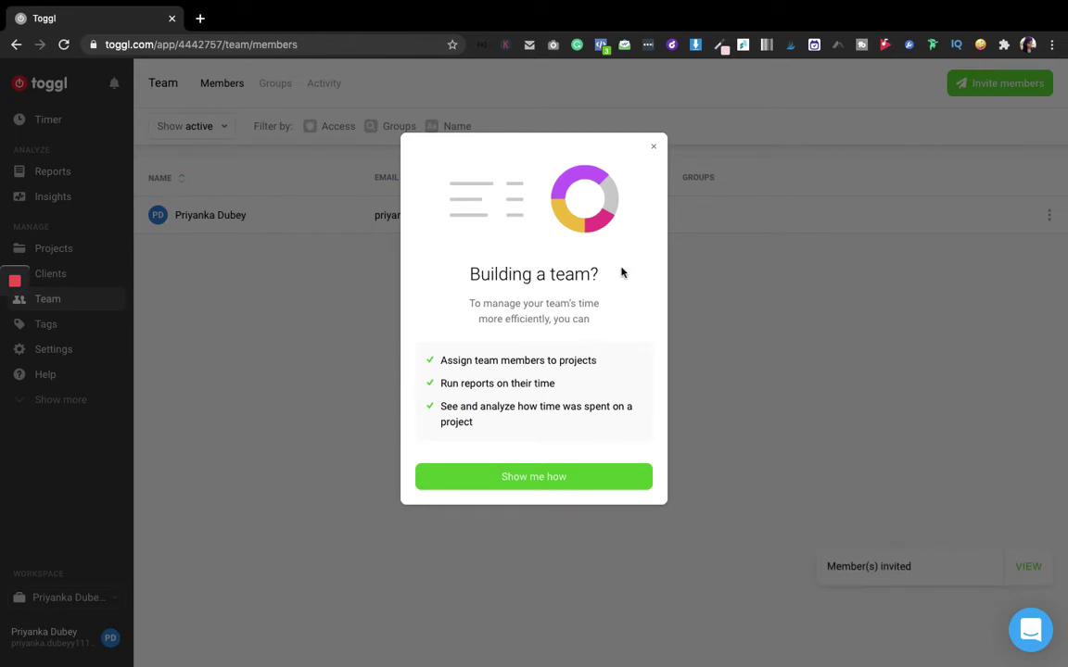
{"action": "left_click", "coordinate": [656, 149]}
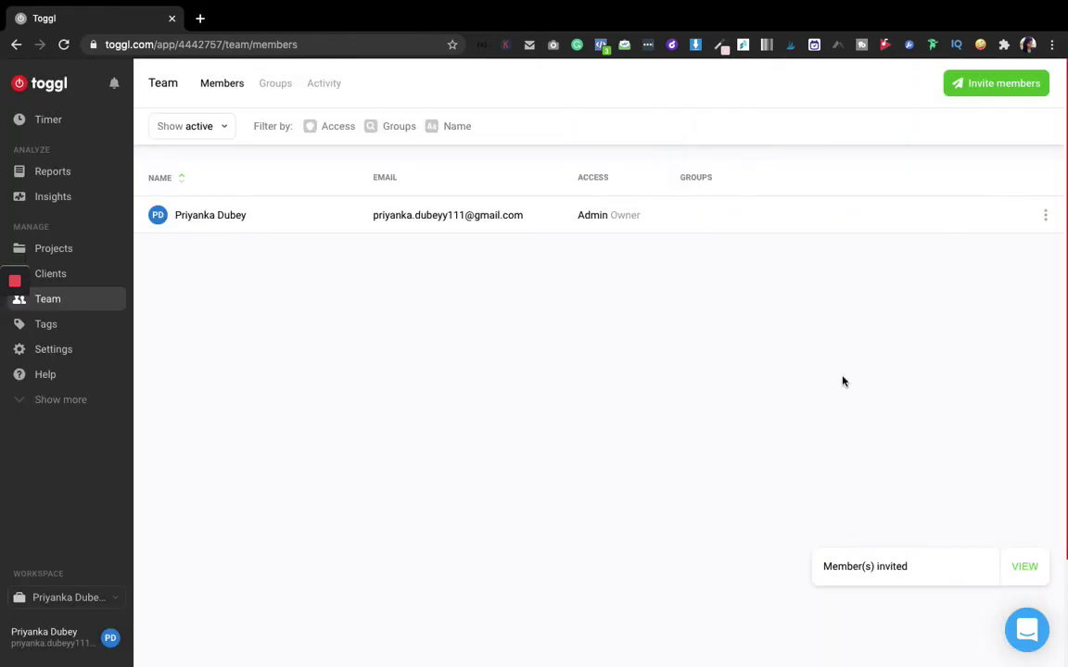
Review the pending invited member's details without making changes
{"action": "left_click", "coordinate": [1024, 567]}
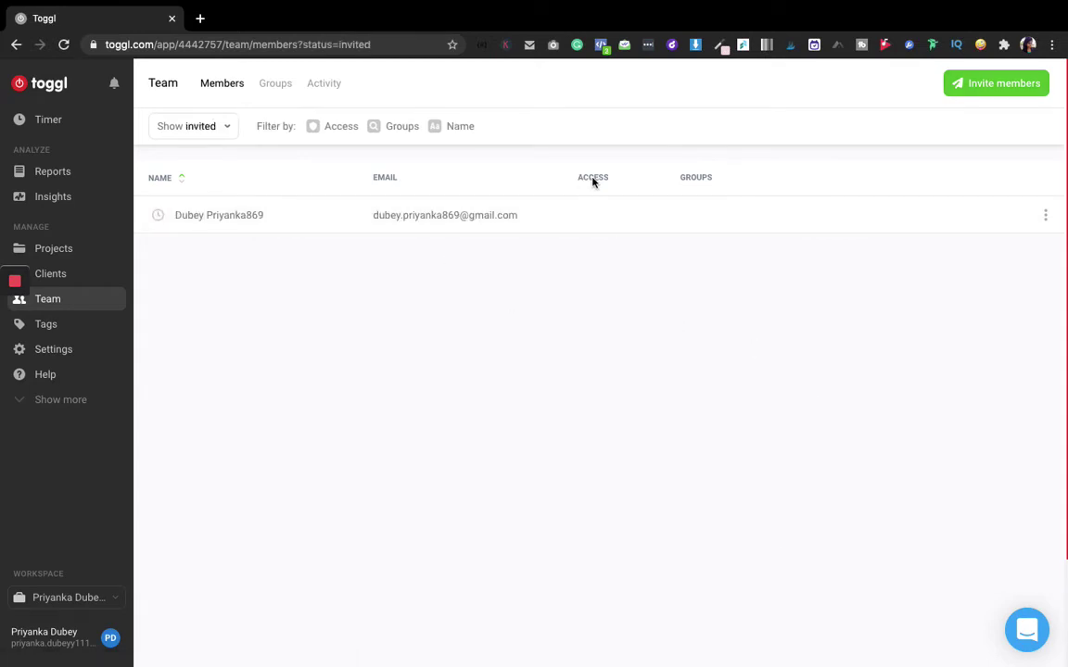
{"action": "left_click", "coordinate": [1045, 215]}
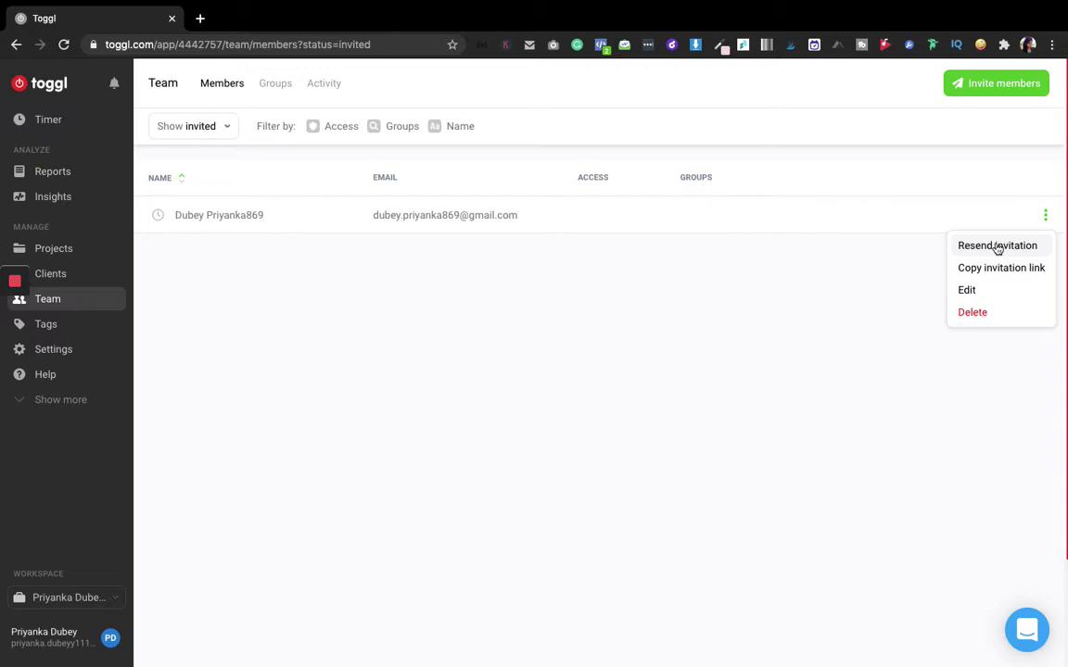
{"action": "left_click", "coordinate": [978, 290]}
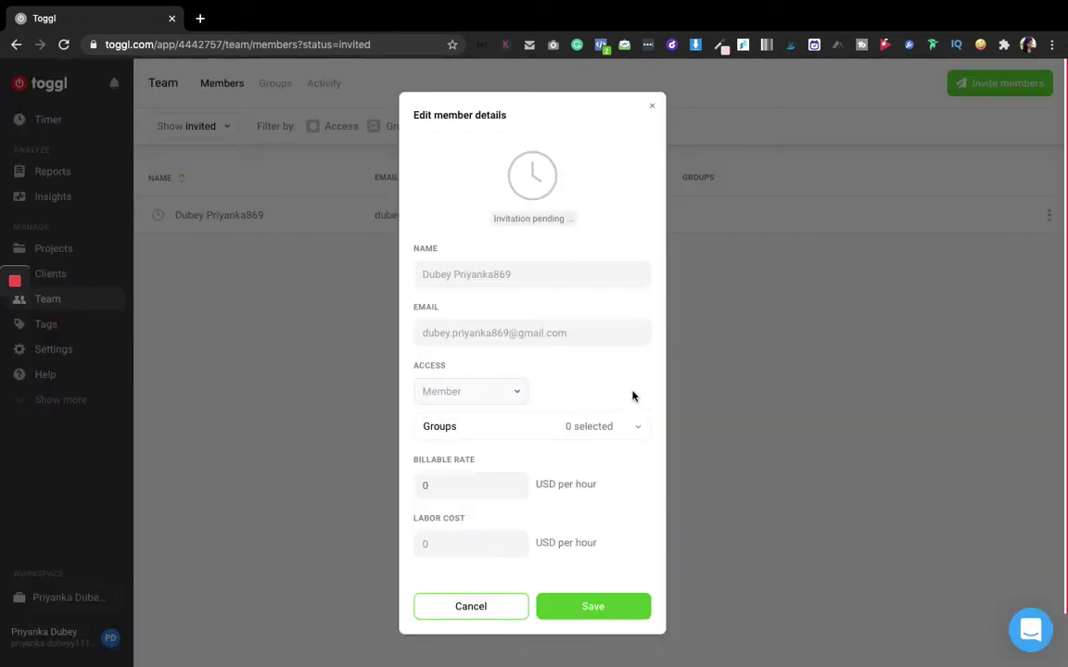
{"action": "mouse_move", "coordinate": [646, 393]}
{"action": "scroll", "coordinate": [495, 369], "scroll_direction": "down", "scroll_amount": 1}
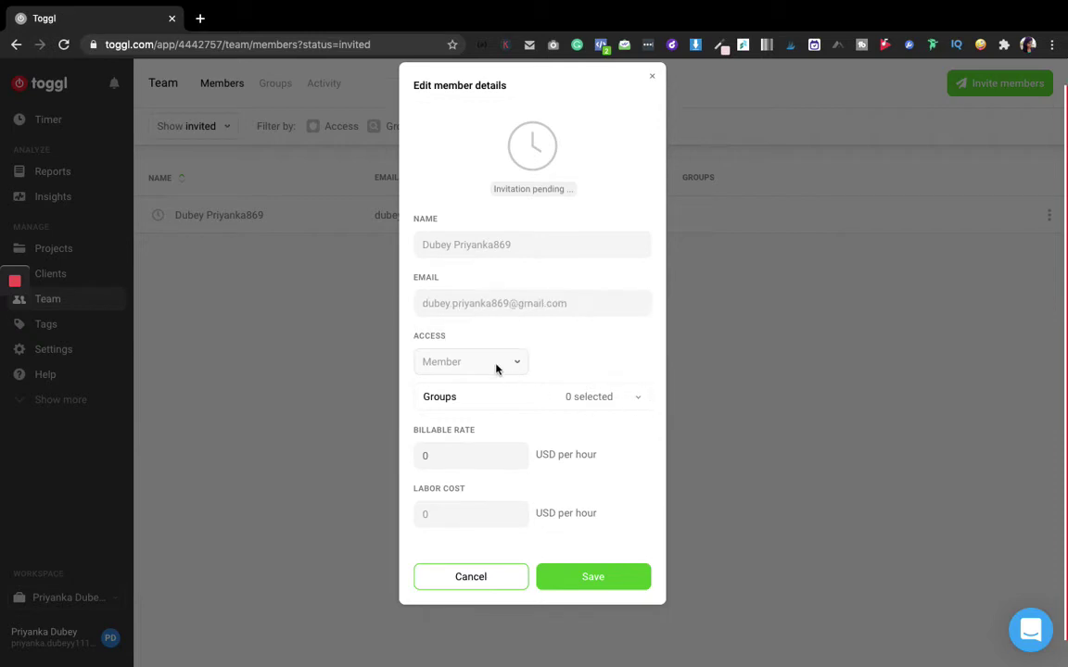
{"action": "left_click", "coordinate": [653, 77]}
Switch the team list back to the active Members view
{"action": "left_click", "coordinate": [337, 128]}
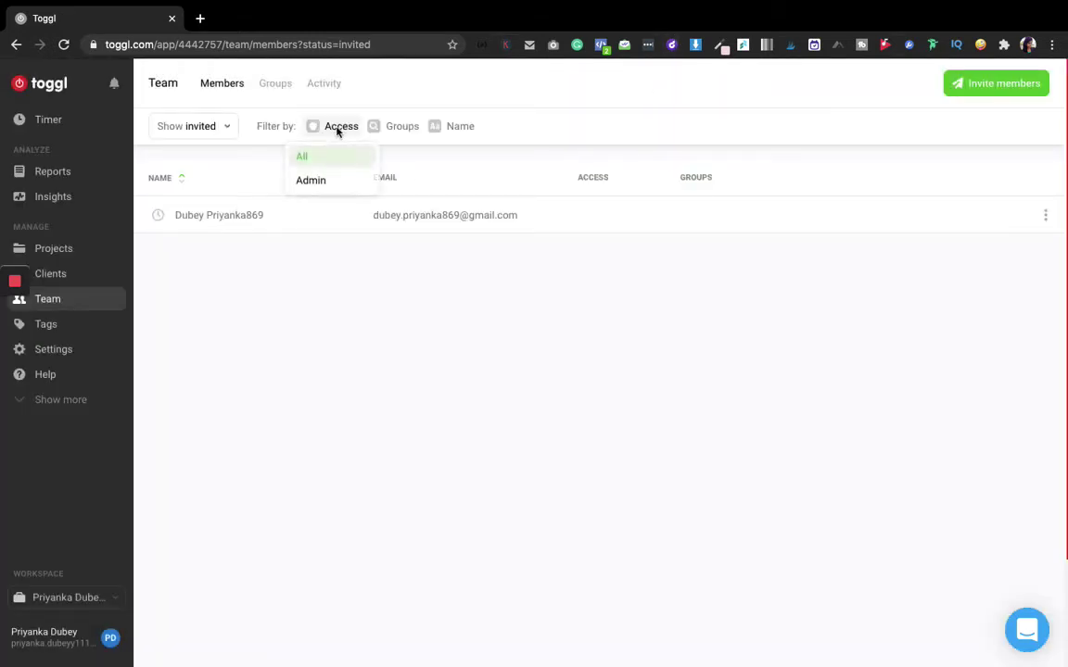
{"action": "left_click", "coordinate": [221, 88]}
{"action": "left_click", "coordinate": [222, 88]}
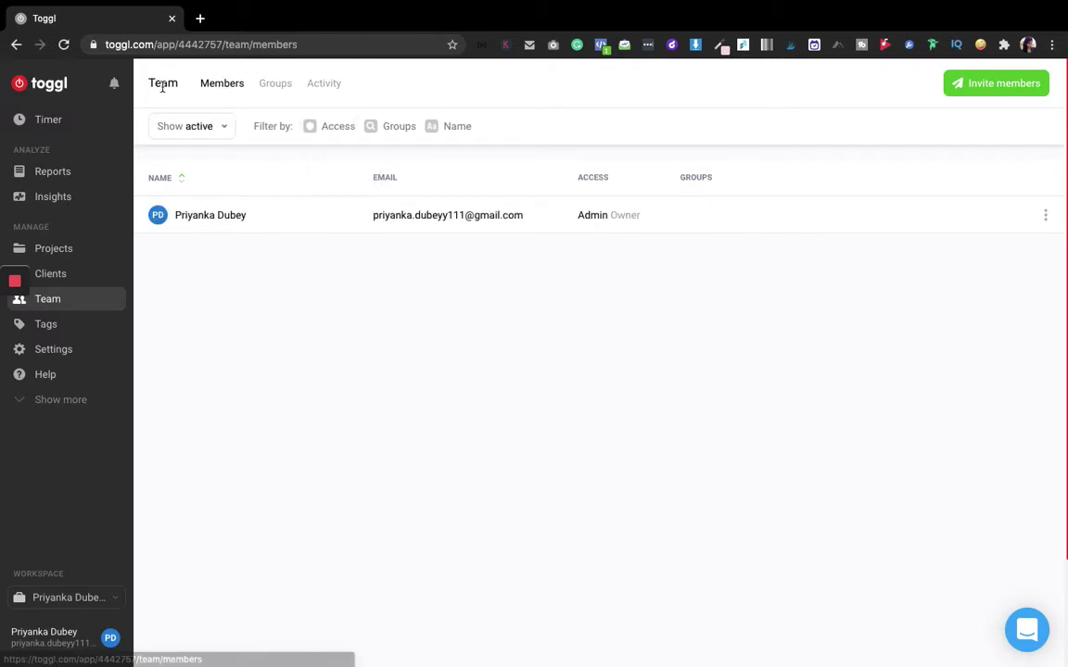
Create a new client named after the user on the Clients page
{"action": "left_click", "coordinate": [79, 276]}
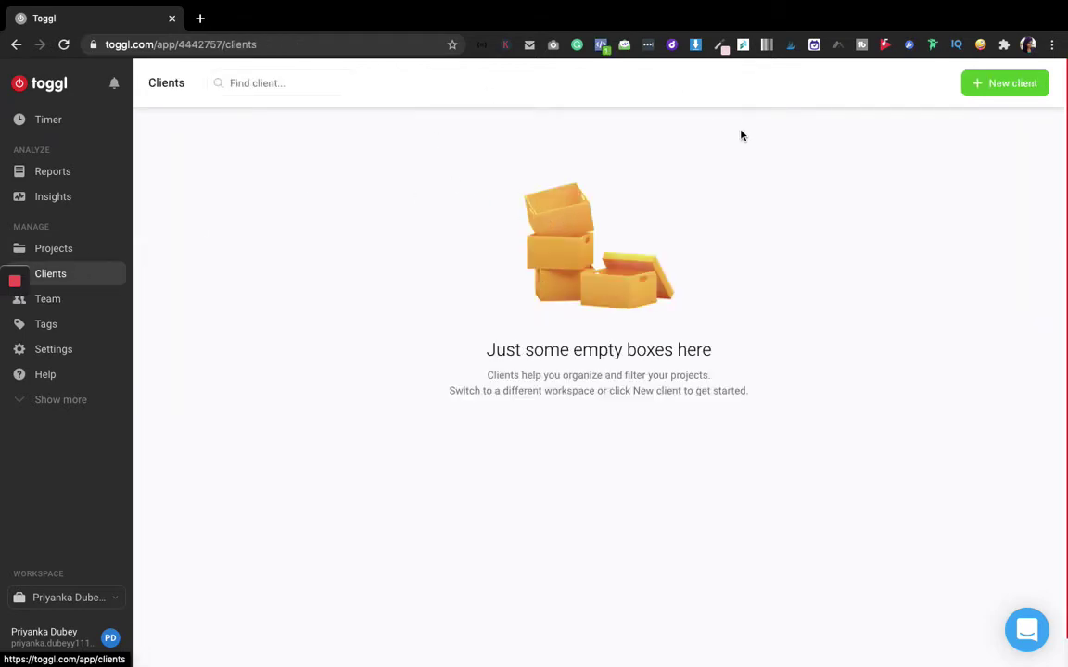
{"action": "left_click", "coordinate": [1023, 86]}
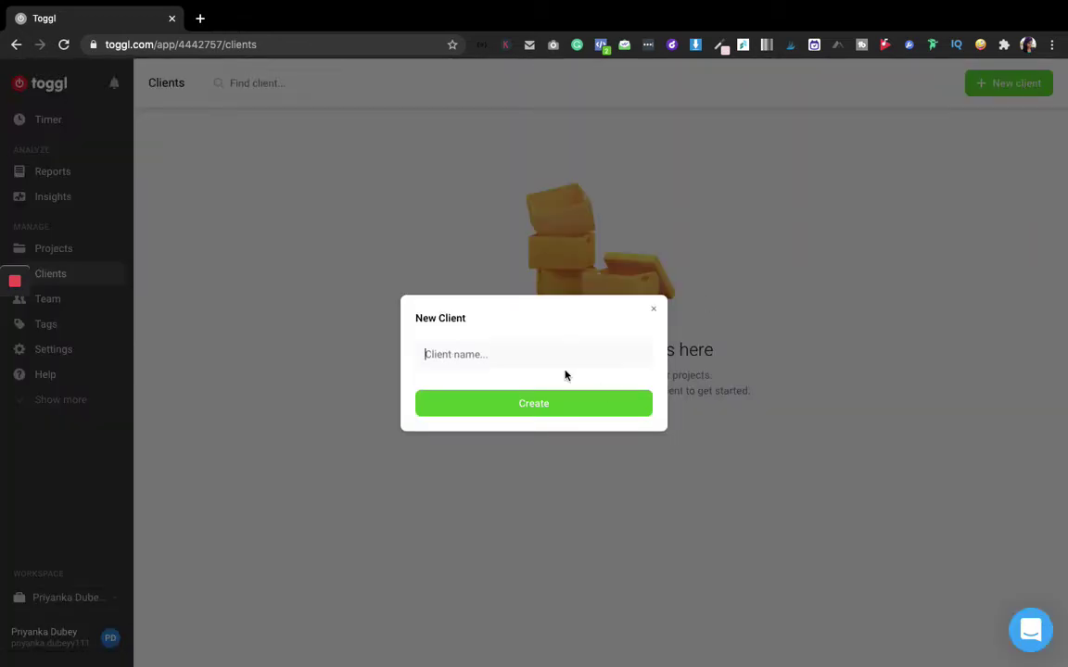
{"action": "type", "text": "dubey"}
{"action": "left_click", "coordinate": [558, 399]}
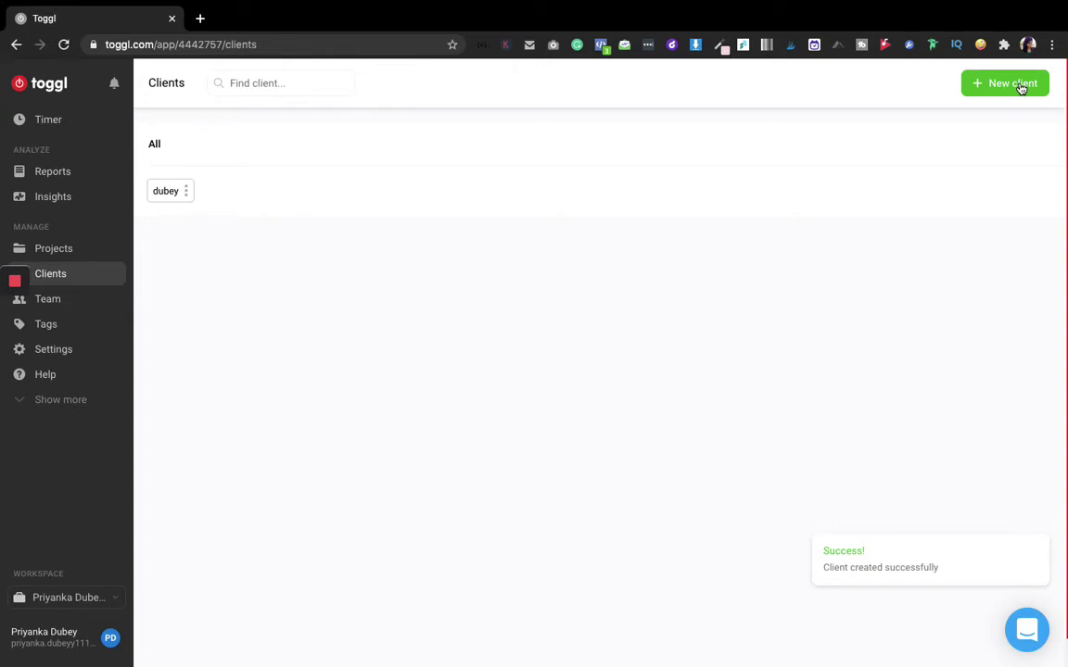
{"action": "left_click", "coordinate": [1020, 85]}
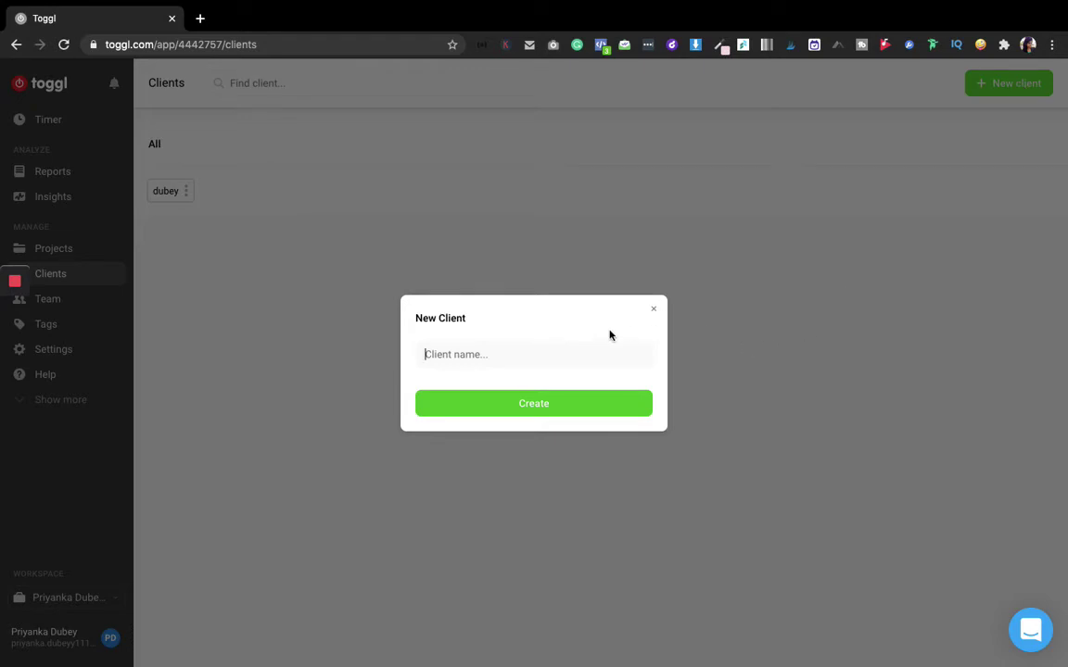
{"action": "left_click", "coordinate": [652, 313]}
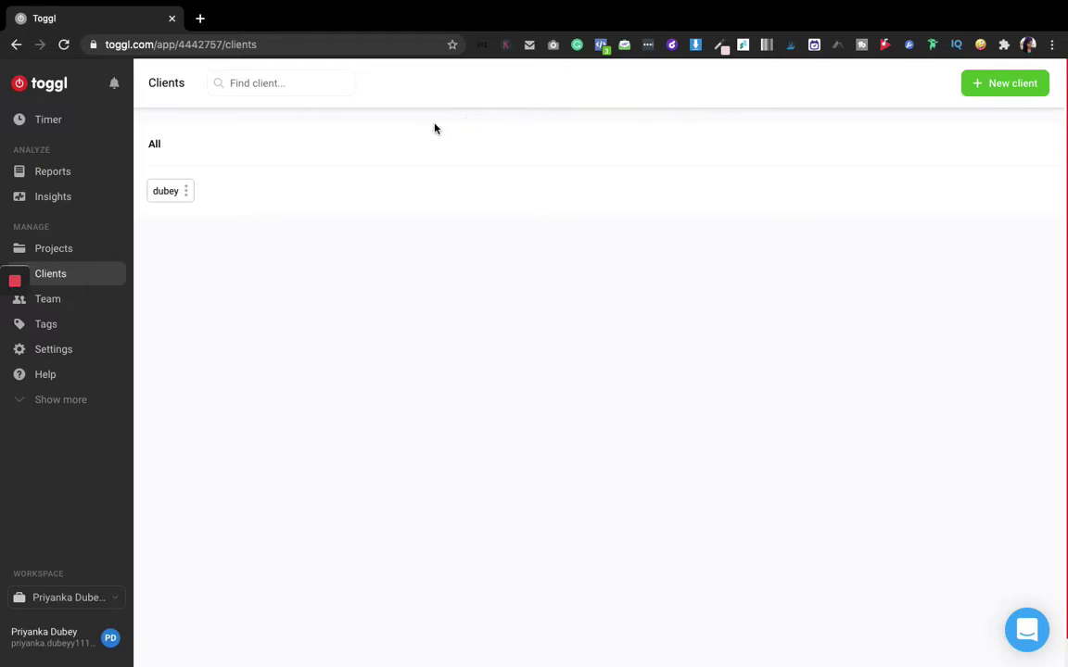
Draft a new time entry on the Timer with the description 'website', leaving tags unset
{"action": "left_click", "coordinate": [33, 118]}
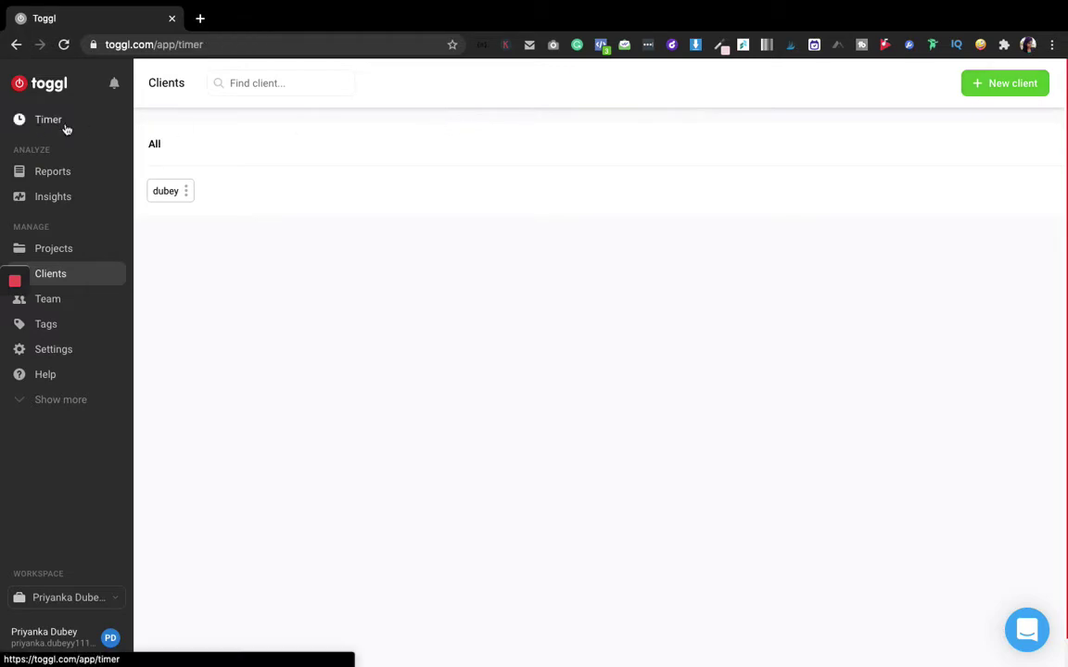
{"action": "left_click", "coordinate": [368, 74]}
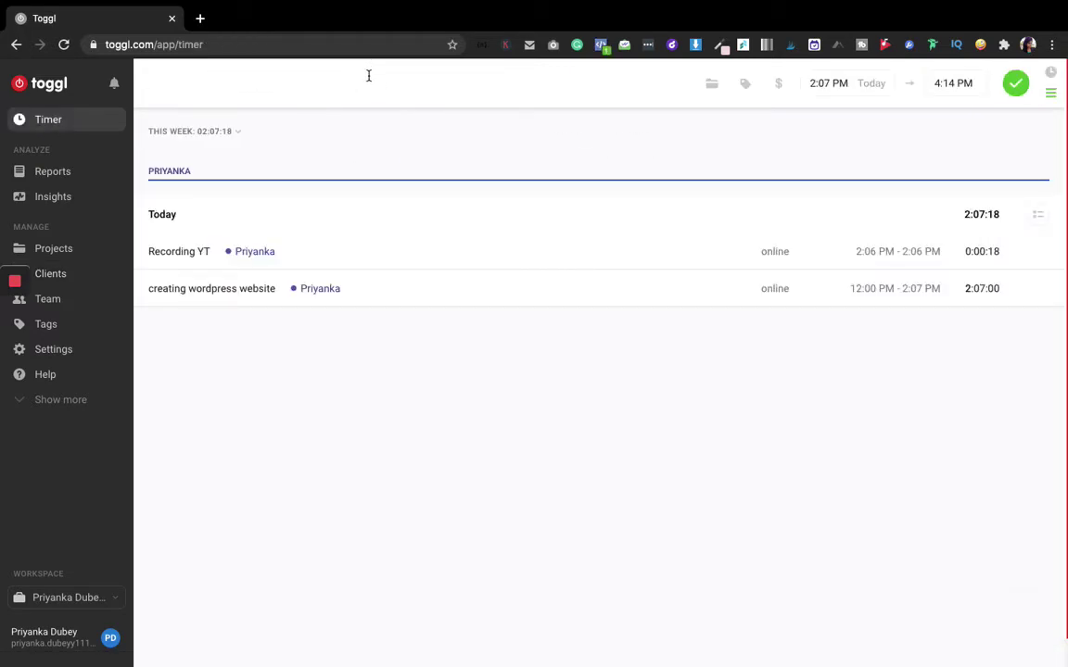
{"action": "type", "text": "website"}
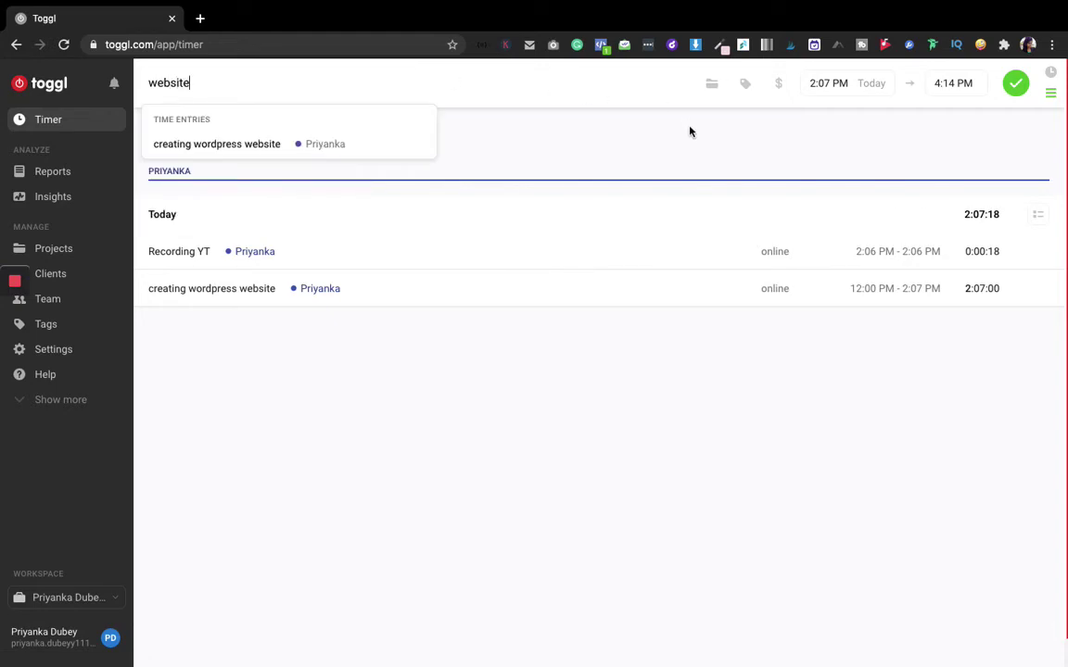
{"action": "left_click", "coordinate": [691, 141]}
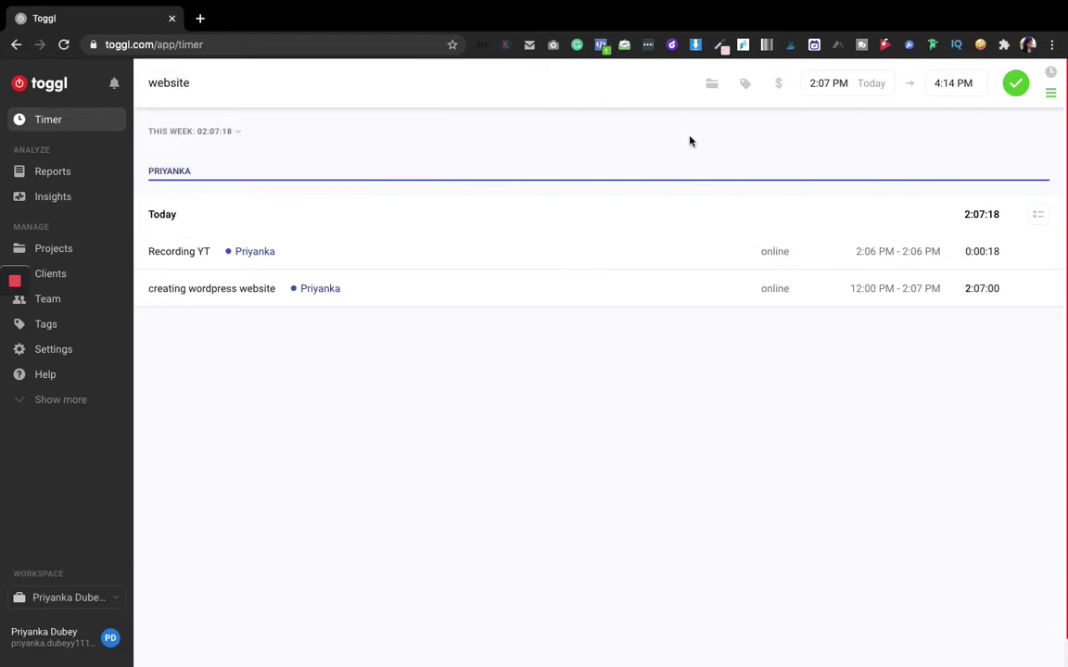
{"action": "left_click", "coordinate": [746, 85]}
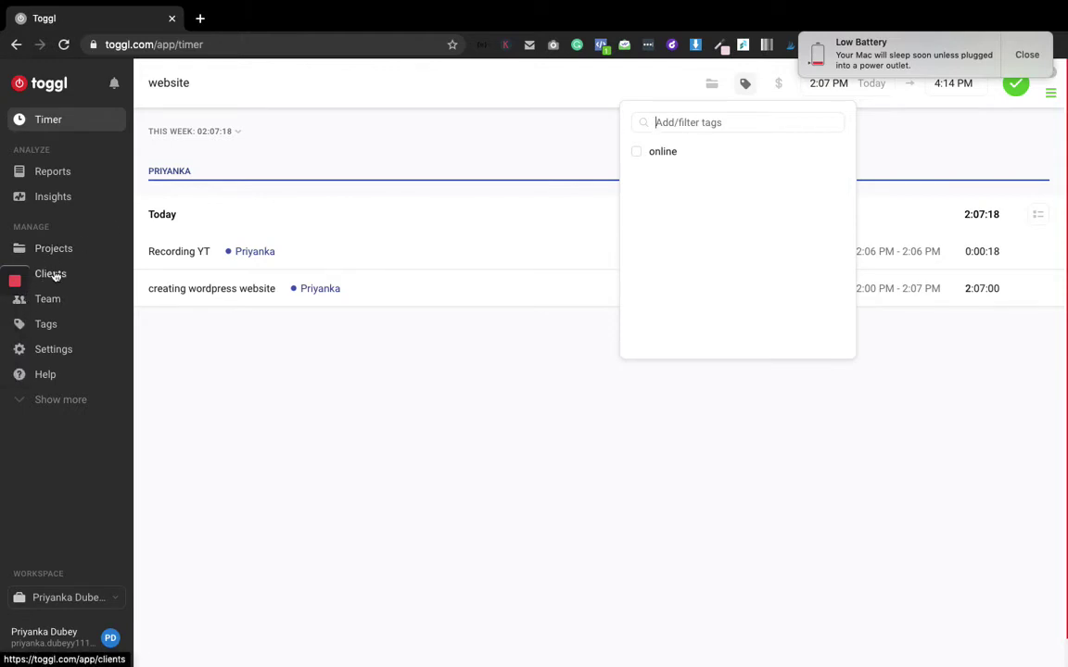
{"action": "left_click", "coordinate": [14, 318]}
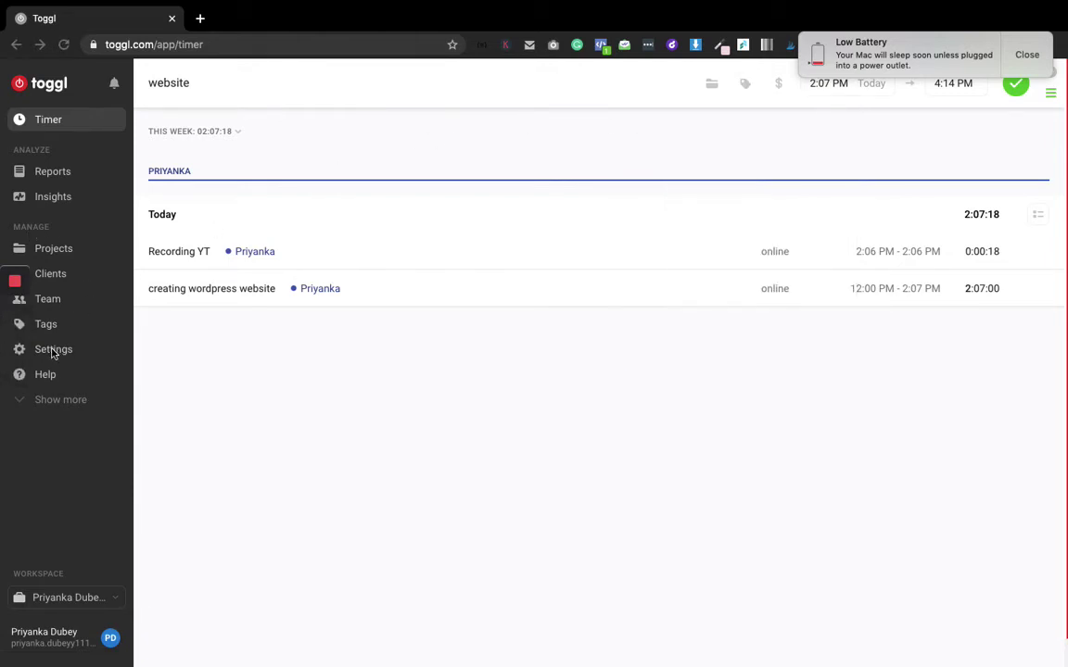
Go from Projects to the workspace Settings General page
{"action": "left_click", "coordinate": [54, 252]}
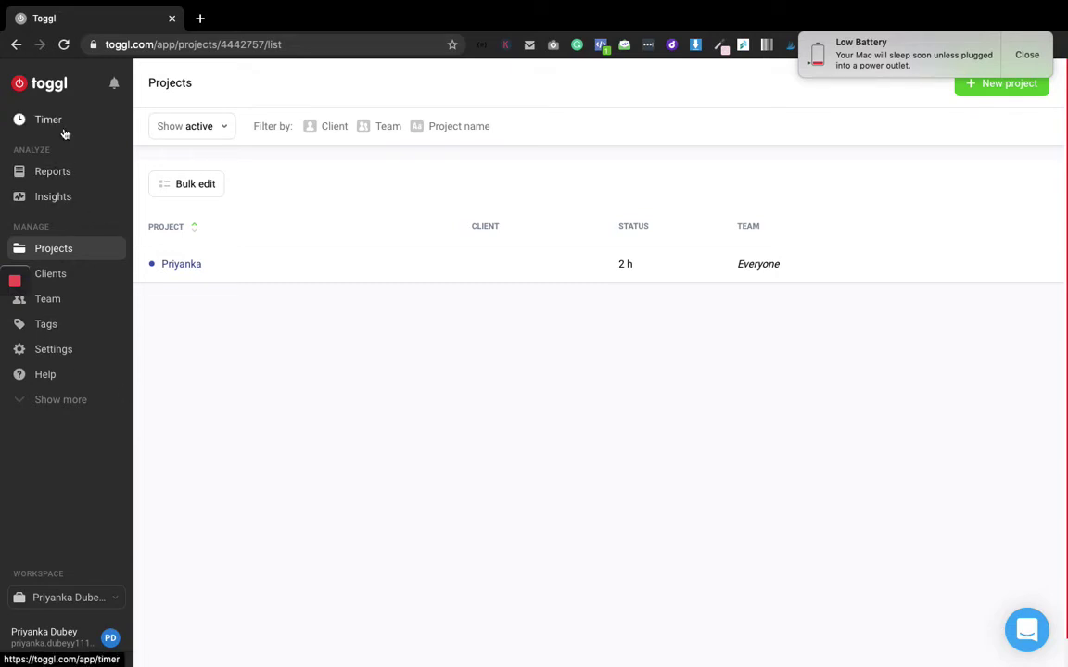
{"action": "left_click", "coordinate": [70, 351]}
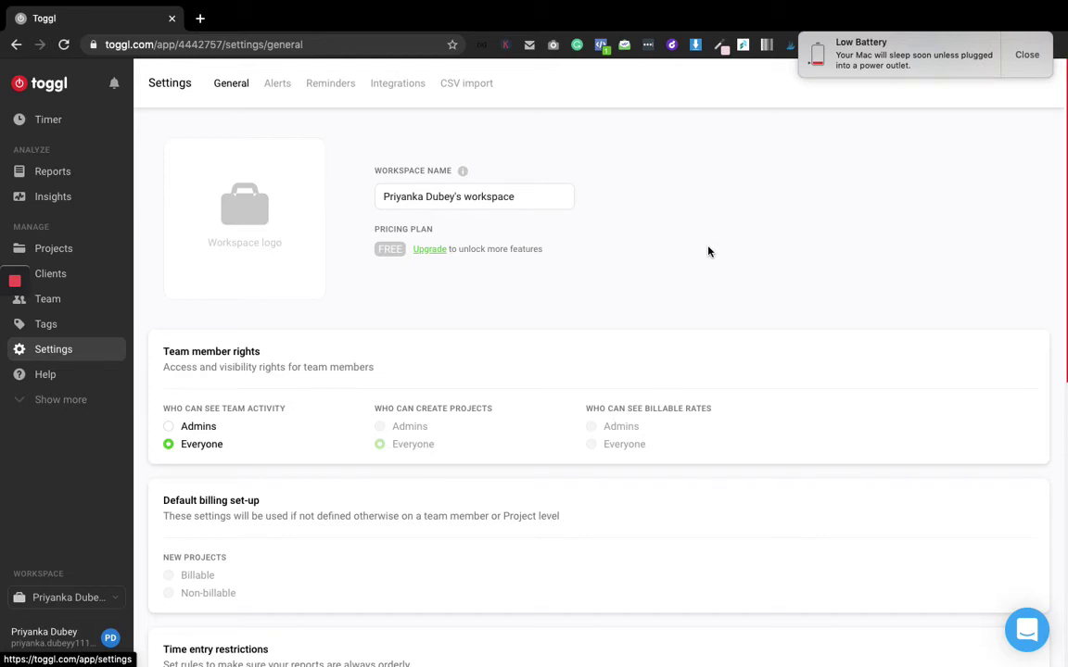
Set 'Who can see team activity' to Admins under Team member rights
{"action": "scroll", "coordinate": [709, 251], "scroll_direction": "down", "scroll_amount": 5}
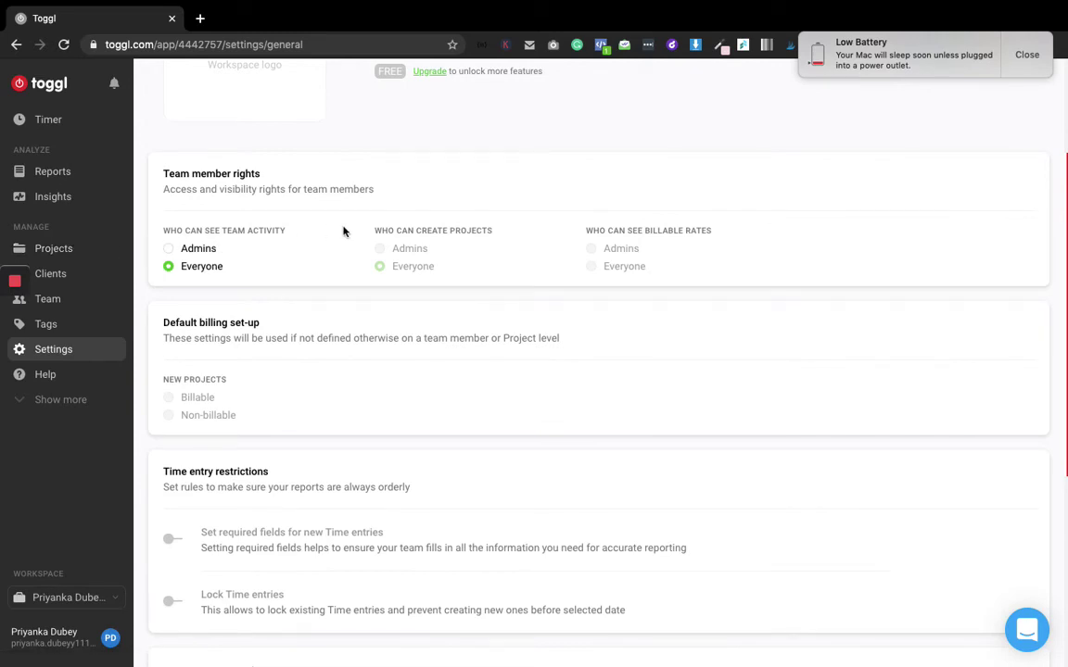
{"action": "left_click", "coordinate": [173, 251]}
{"action": "left_click", "coordinate": [60, 406]}
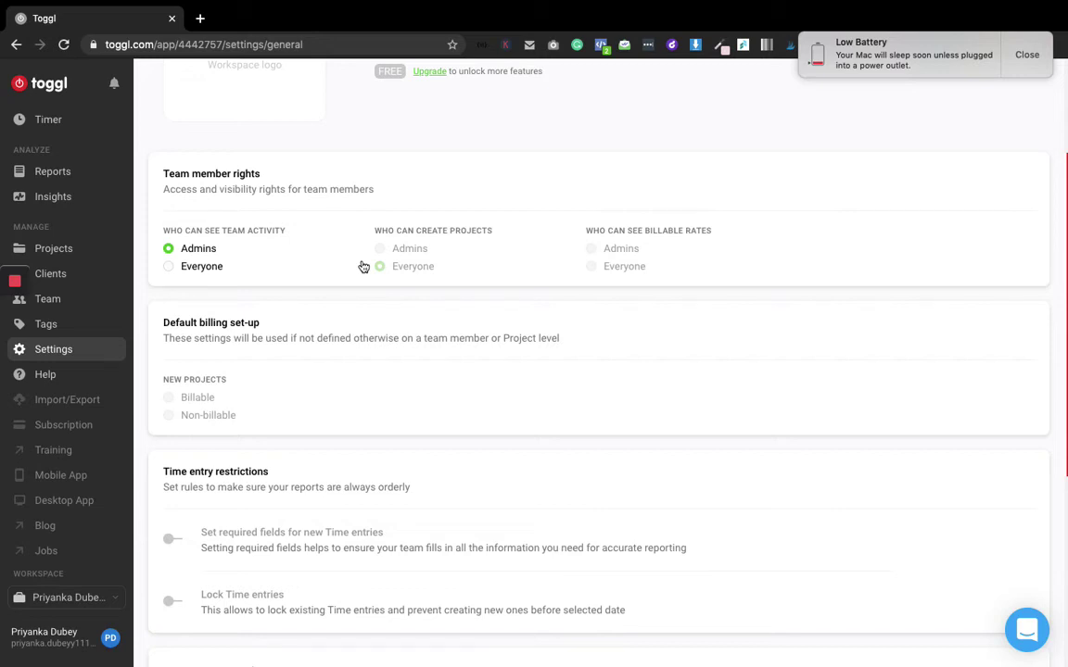
Upload the .csv time entries file from Downloads on the Import/Export page
{"action": "left_click", "coordinate": [69, 400]}
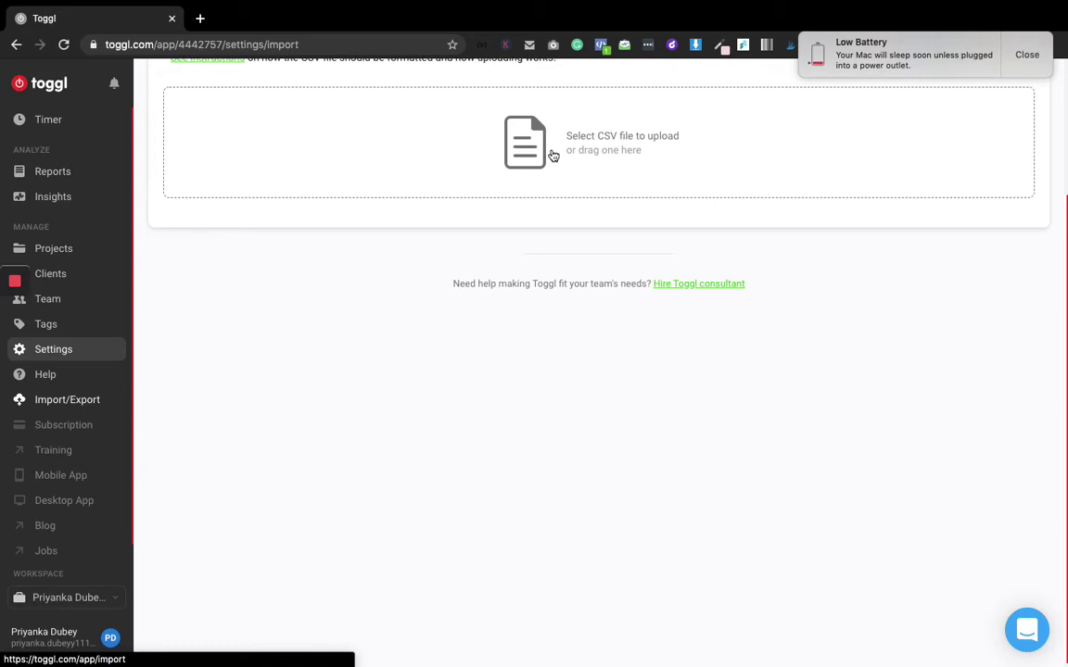
{"action": "left_click", "coordinate": [552, 155]}
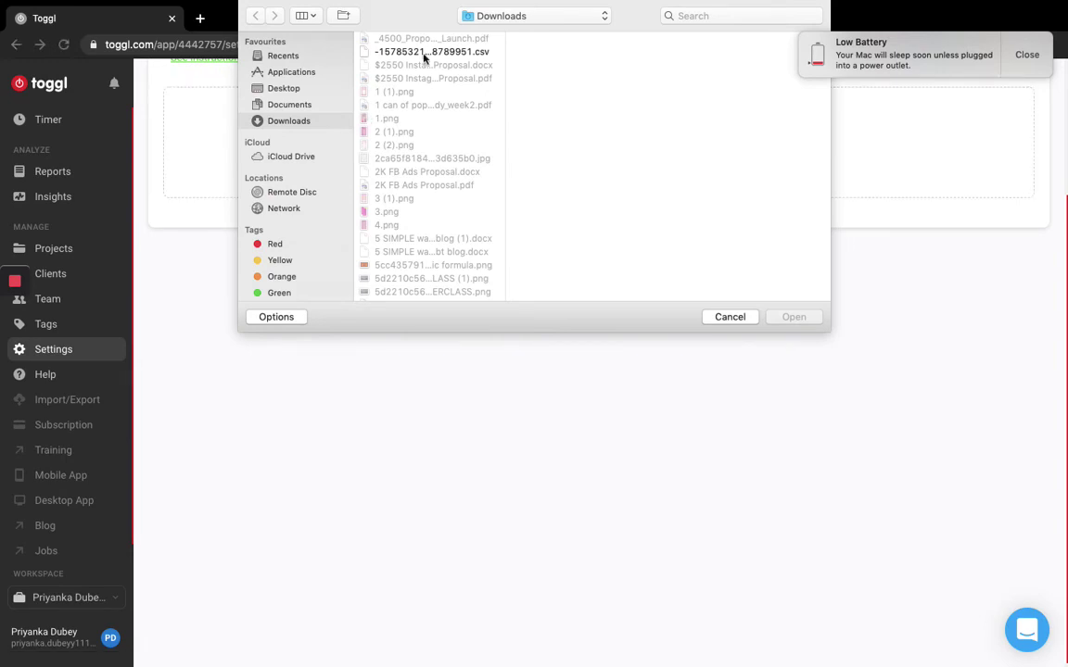
{"action": "left_click", "coordinate": [430, 51]}
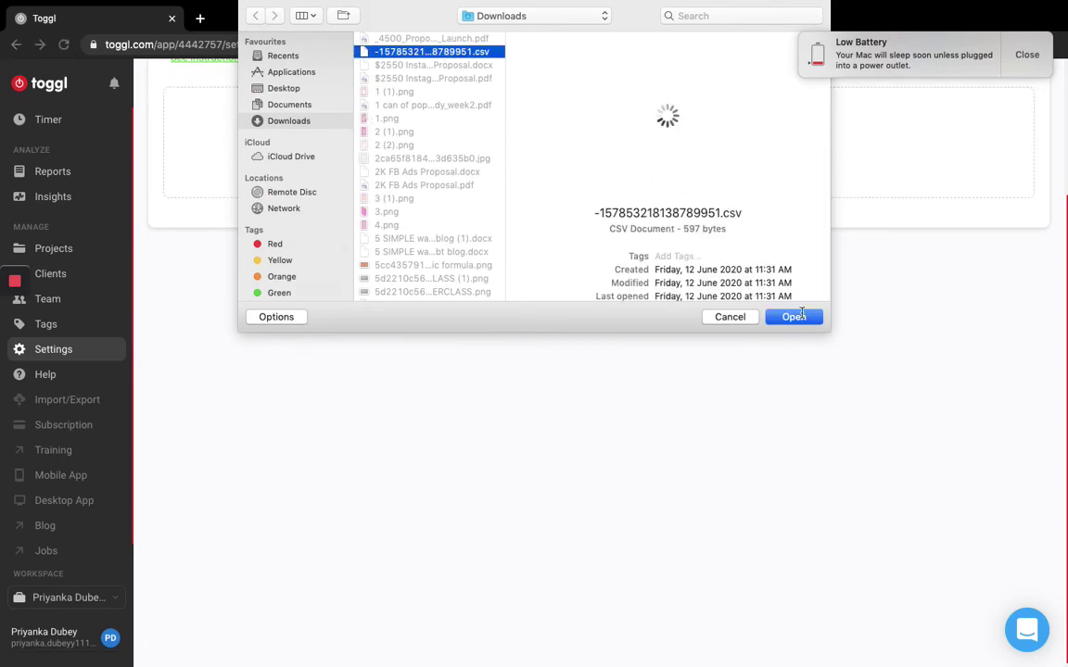
{"action": "left_click", "coordinate": [800, 318]}
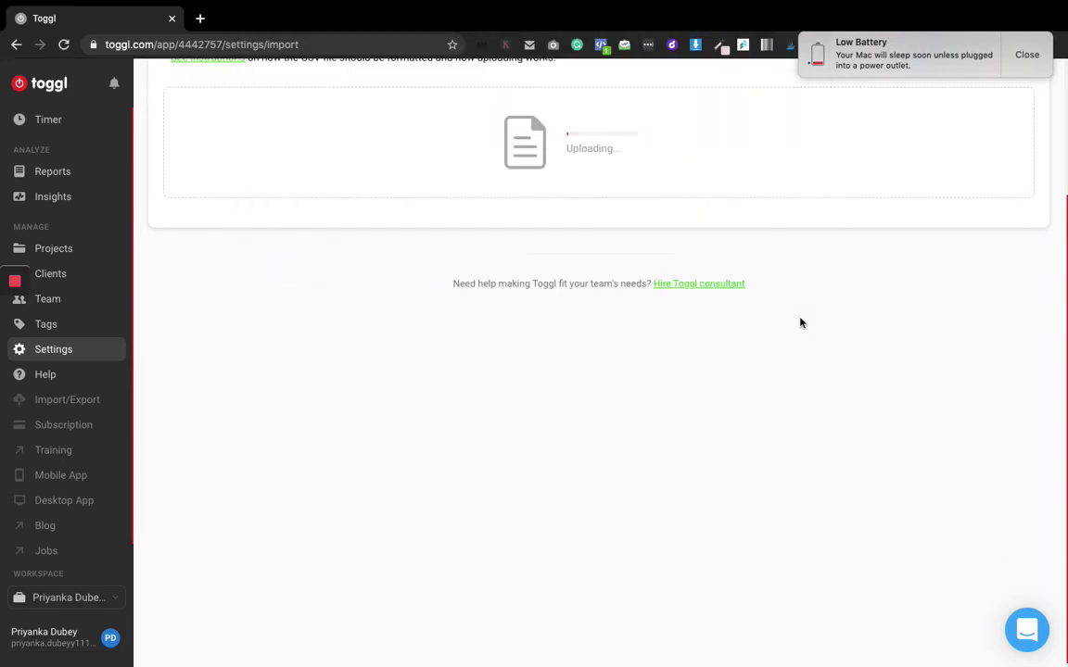